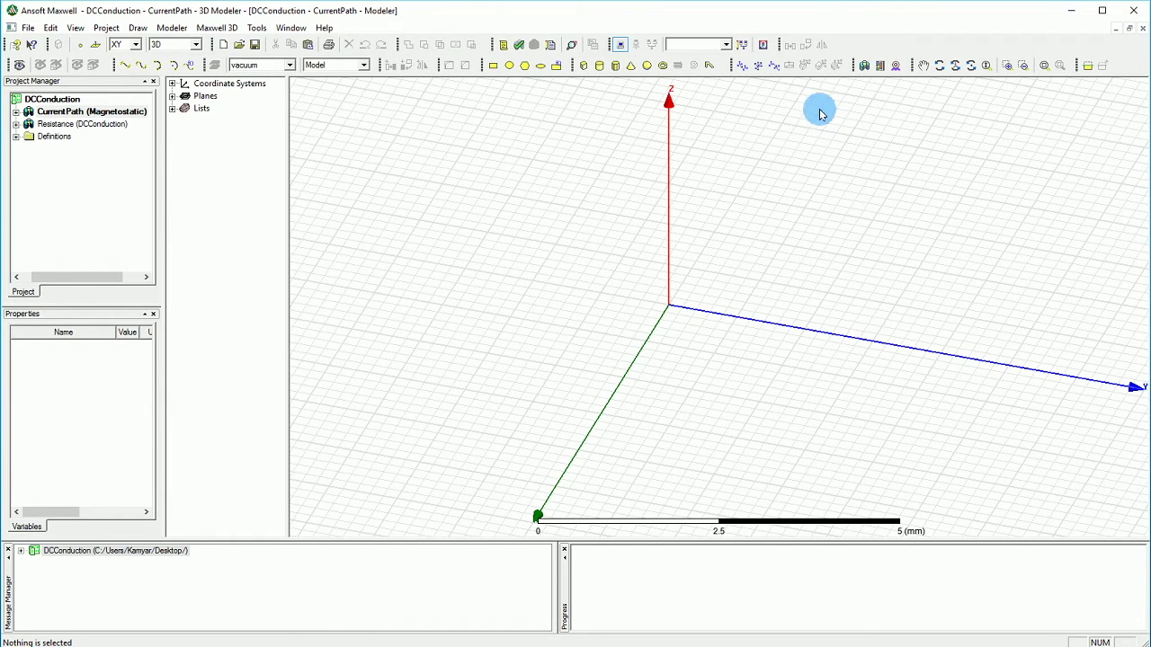
- Draw a box bar running 4.5 mm along the X axis
scroll(800, 148, "down", 2)
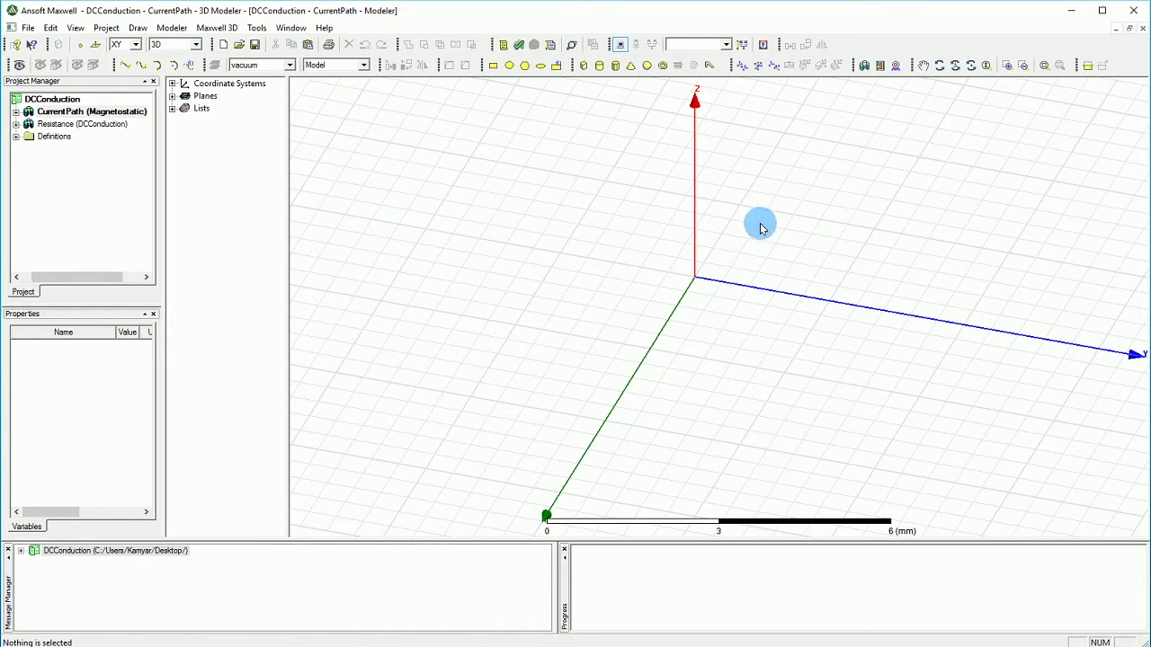
left_click(970, 64)
left_click_drag(676, 244, 775, 370)
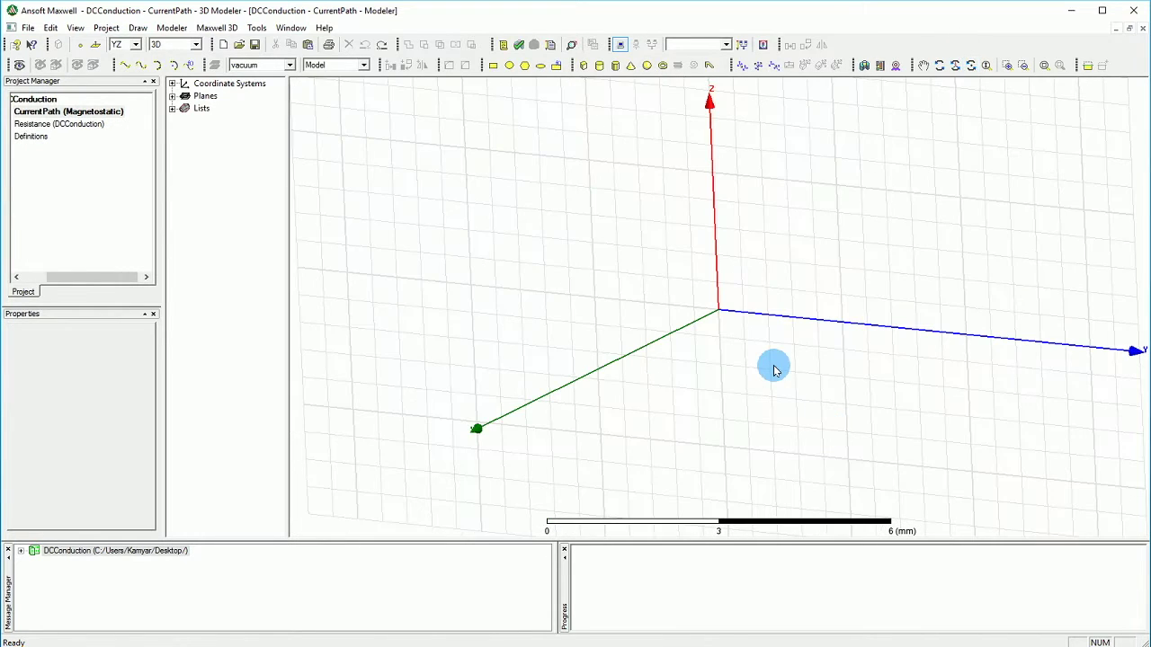
left_click(584, 65)
left_click(717, 313)
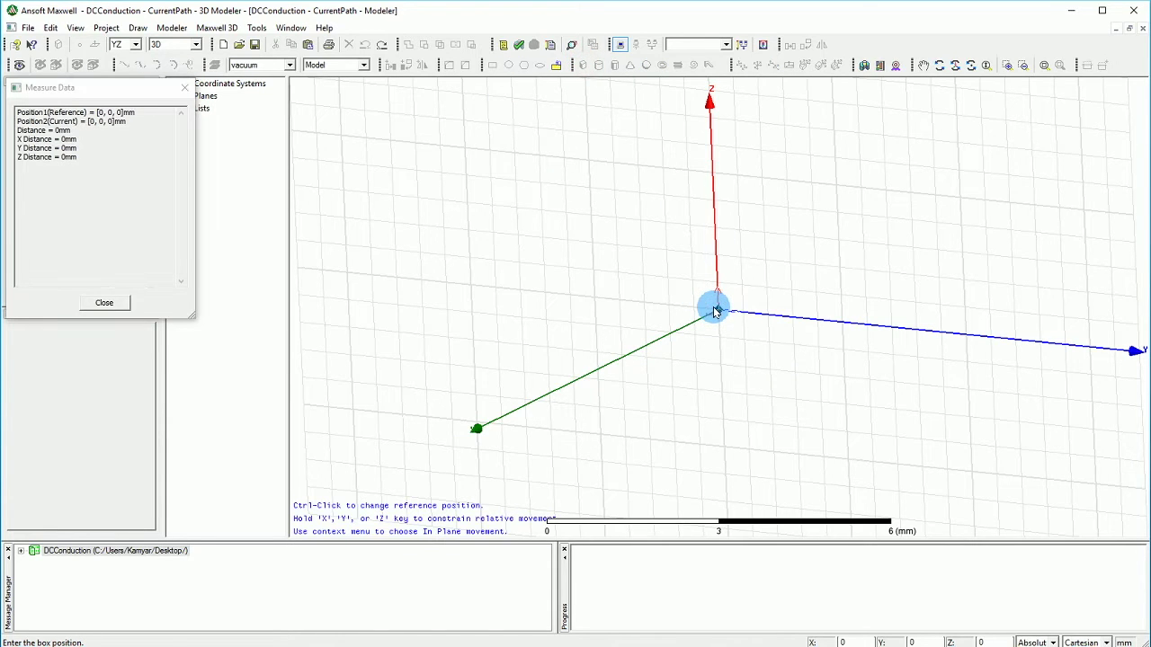
left_click(740, 290)
left_click(612, 366)
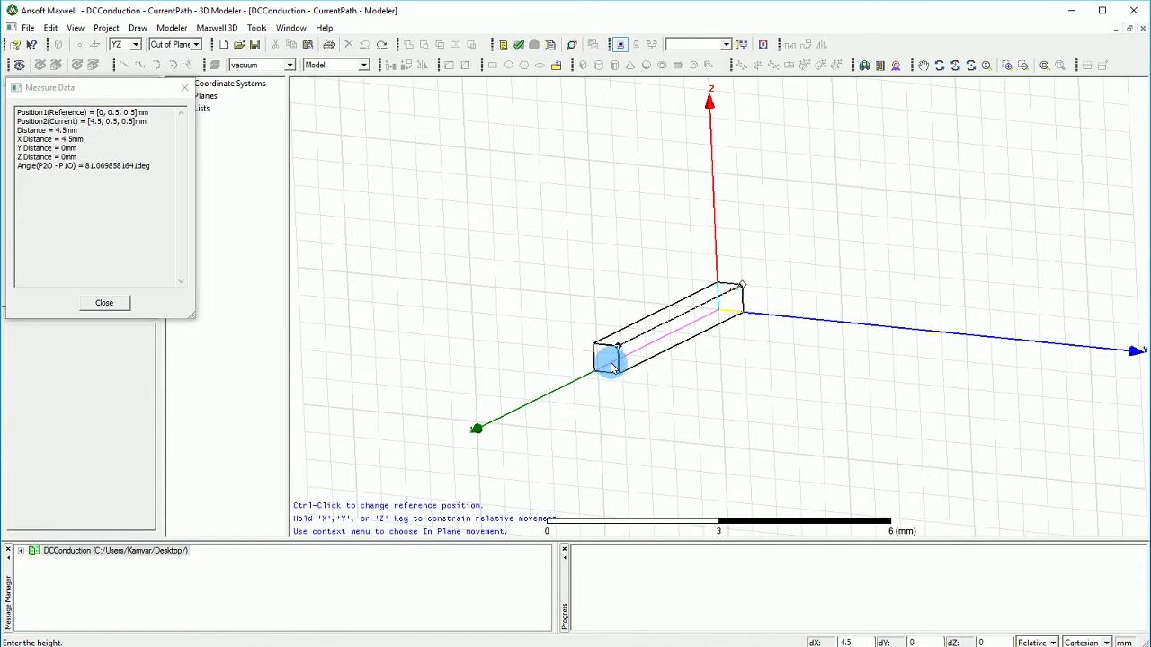
- Rename the box to path1, assign copper, and make copper the default material
left_click(481, 259)
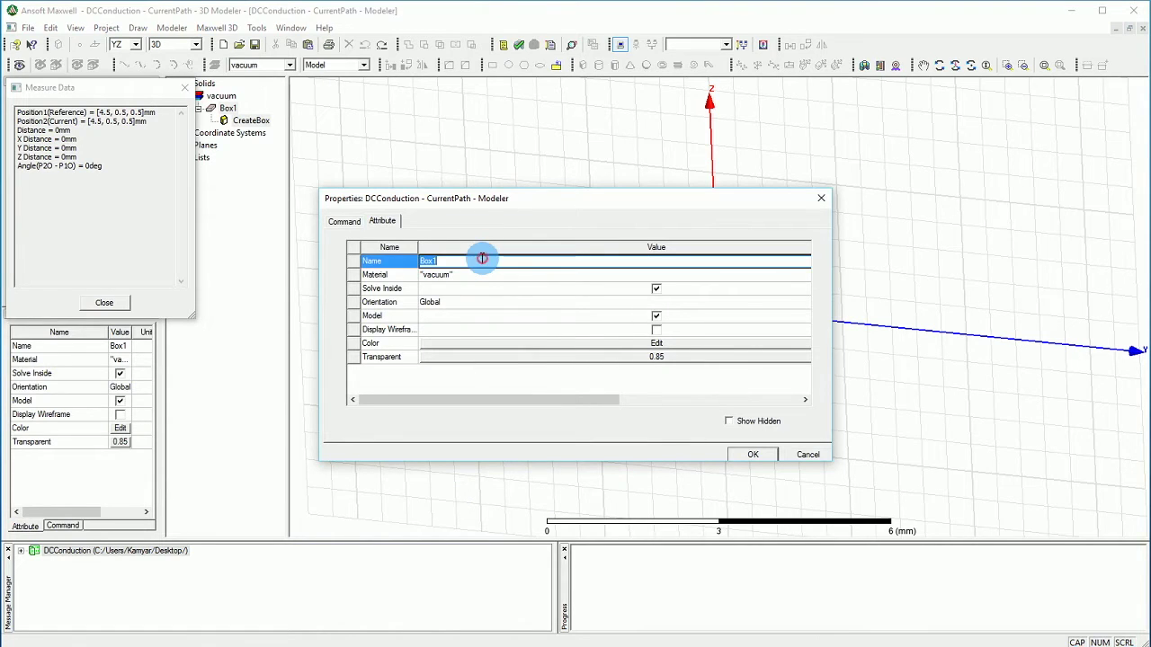
key("BackSpace")
type("path1")
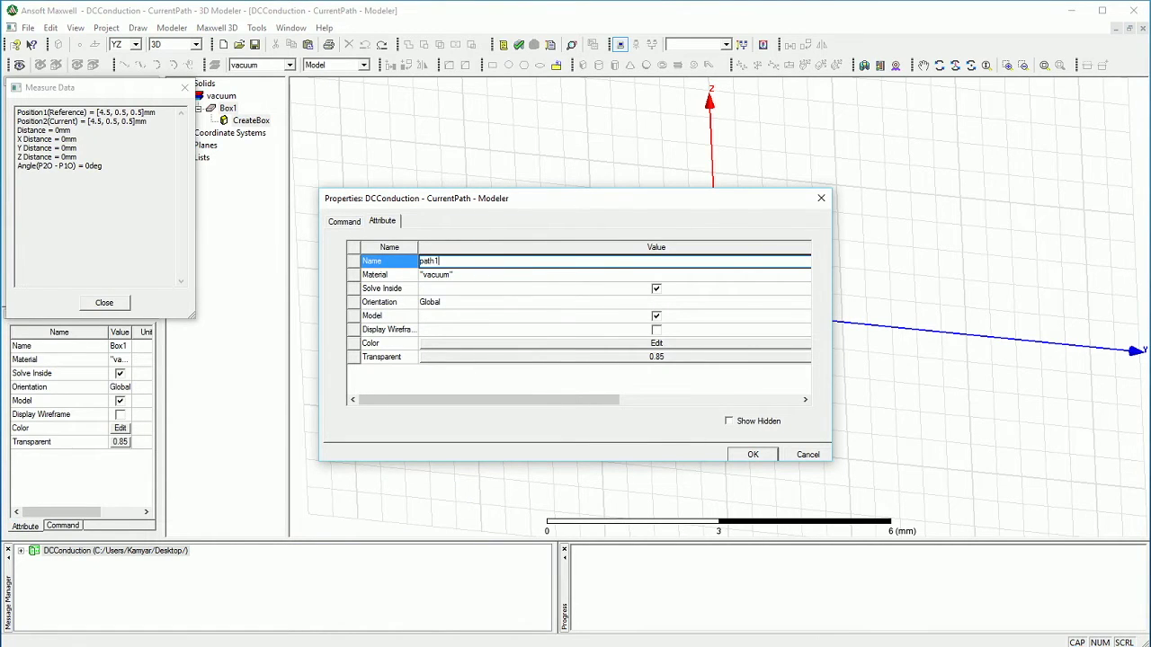
left_click(486, 274)
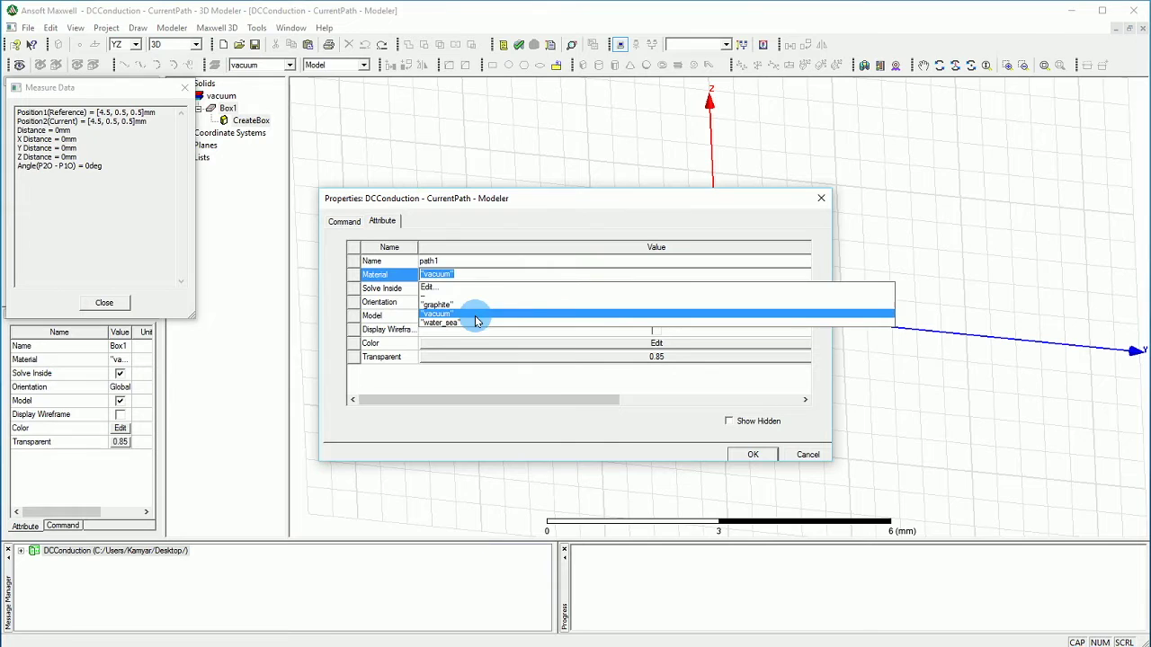
left_click(452, 288)
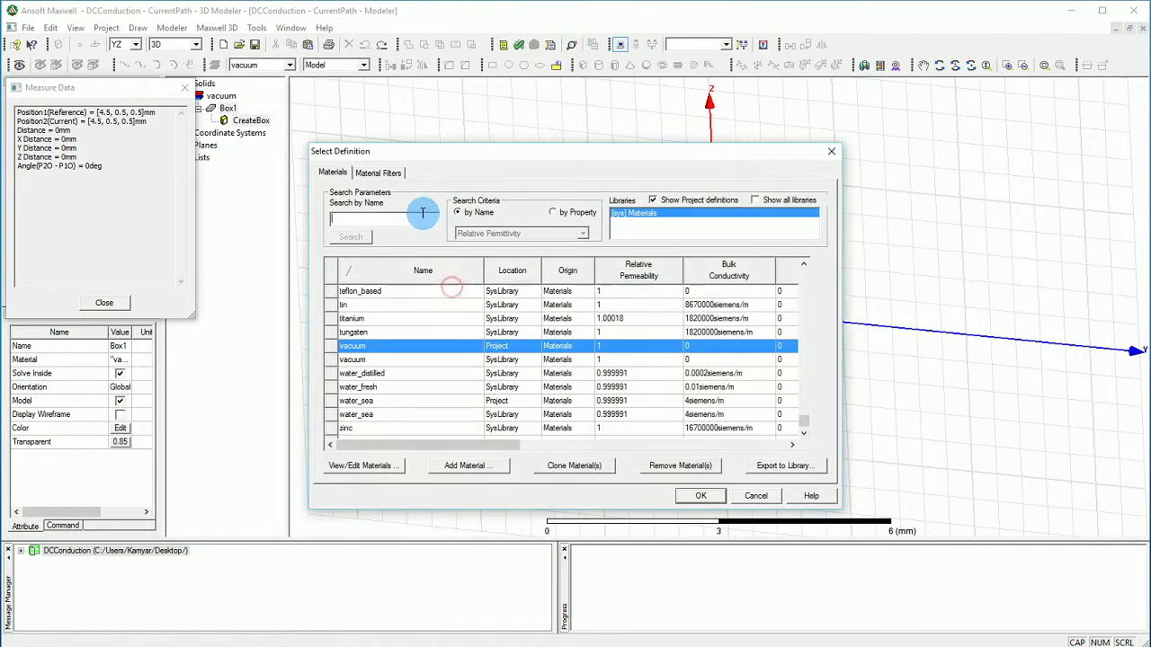
type("copp")
key("Return")
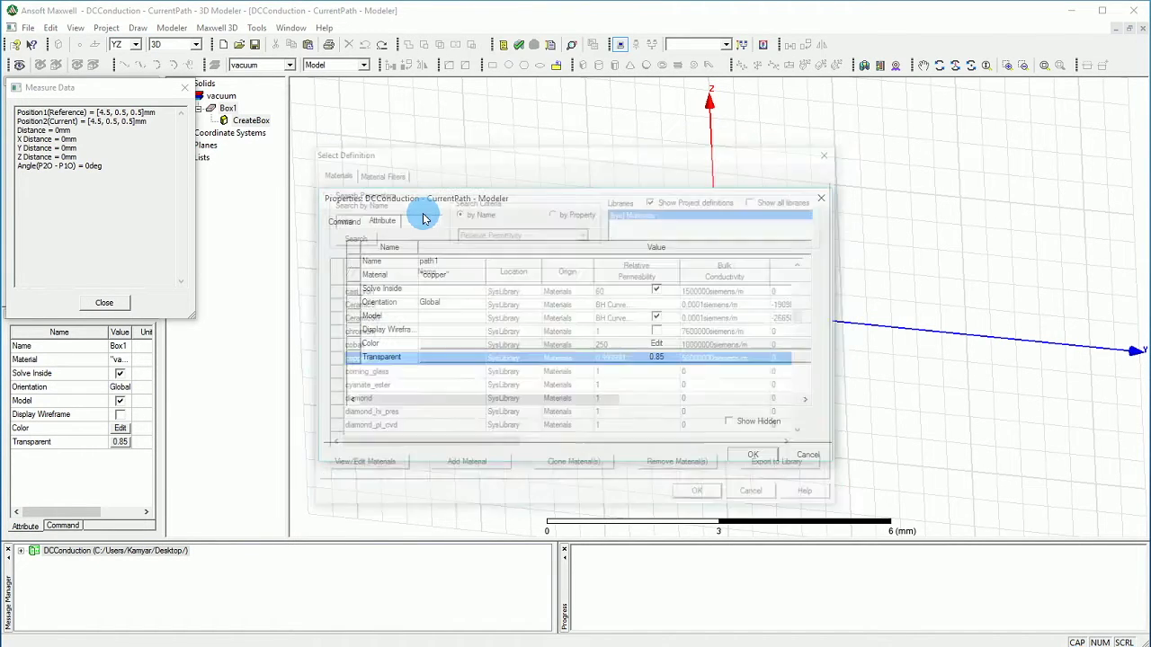
left_click(766, 450)
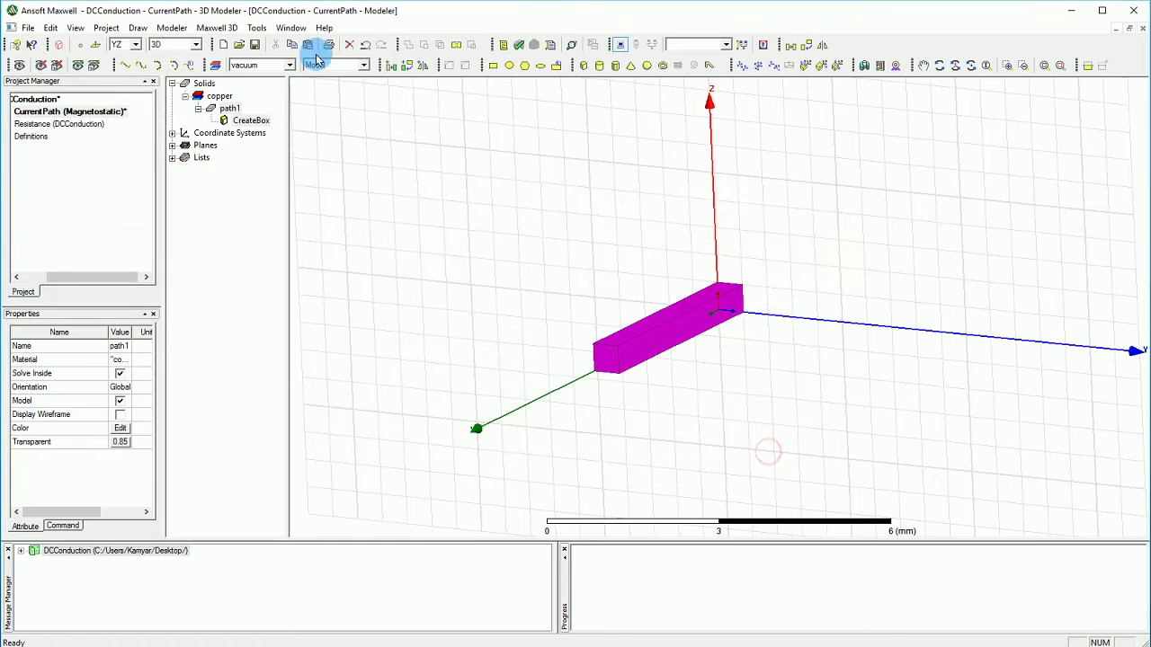
left_click(288, 64)
left_click(256, 104)
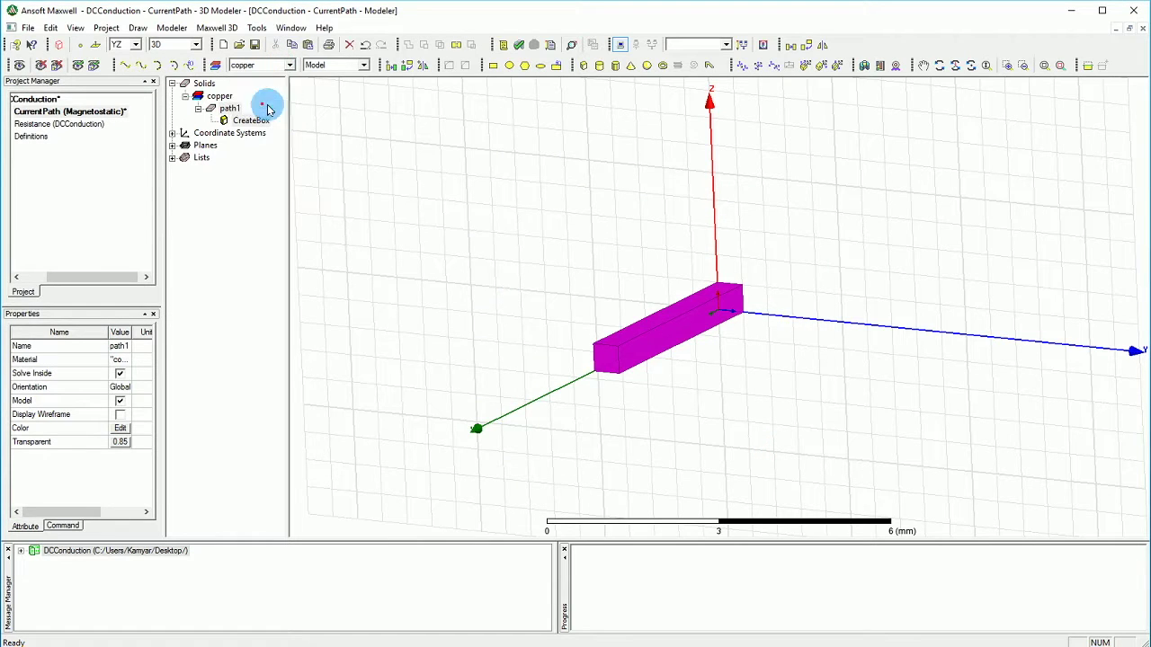
- Colour path1 orange and set its transparency to 0
left_click(120, 428)
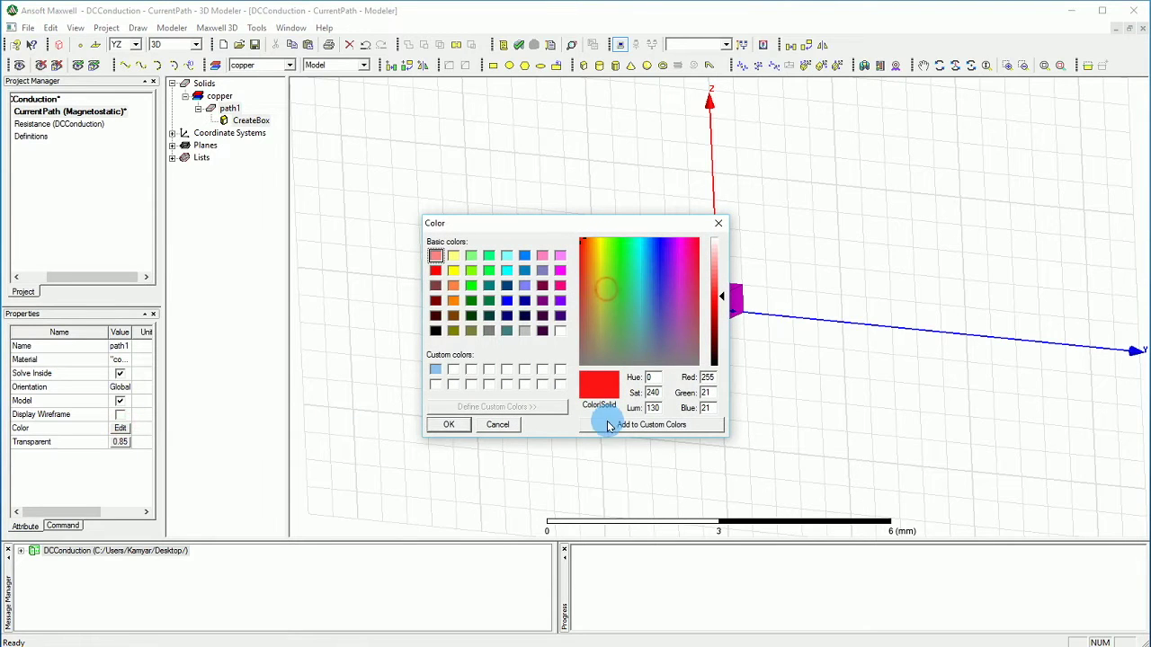
left_click(603, 240)
left_click(593, 240)
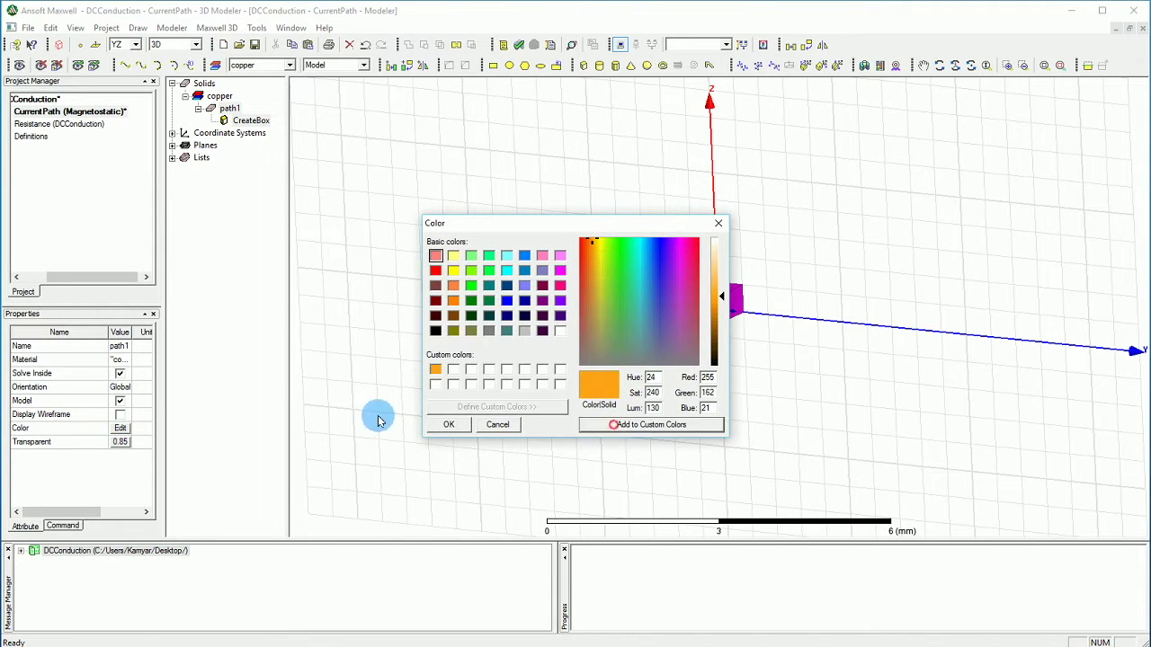
left_click(454, 424)
left_click(115, 443)
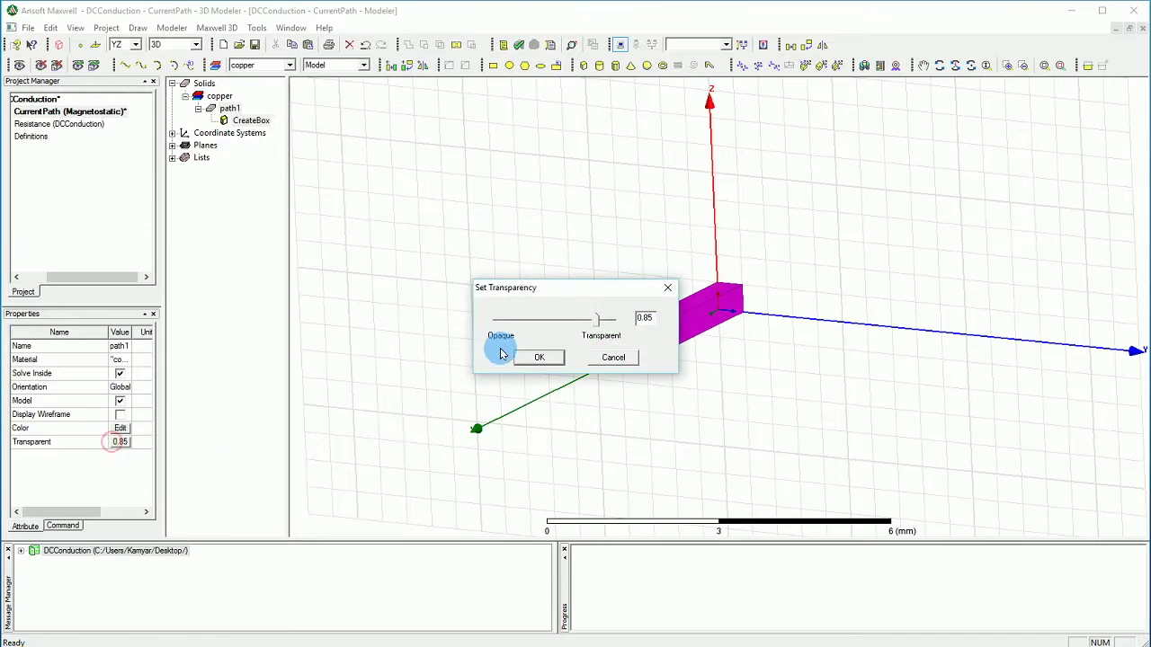
left_click_drag(517, 322, 482, 319)
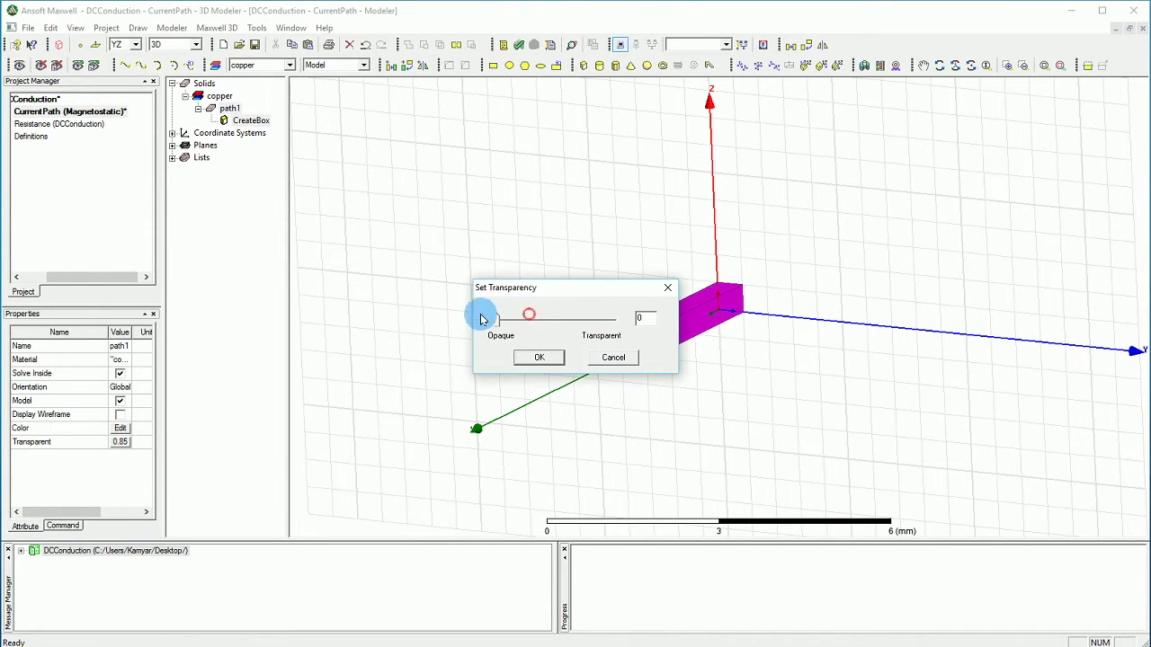
left_click(526, 358)
left_click(689, 413)
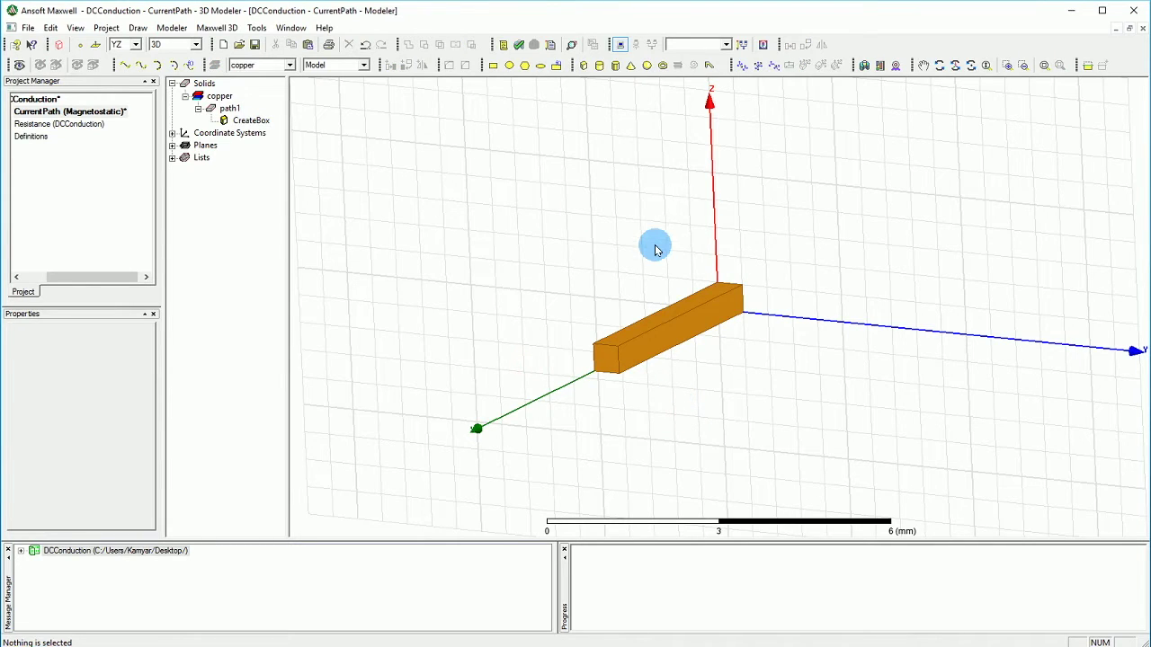
- Draw a second bar 4 mm along X beside path1 and name it path2
left_click(581, 65)
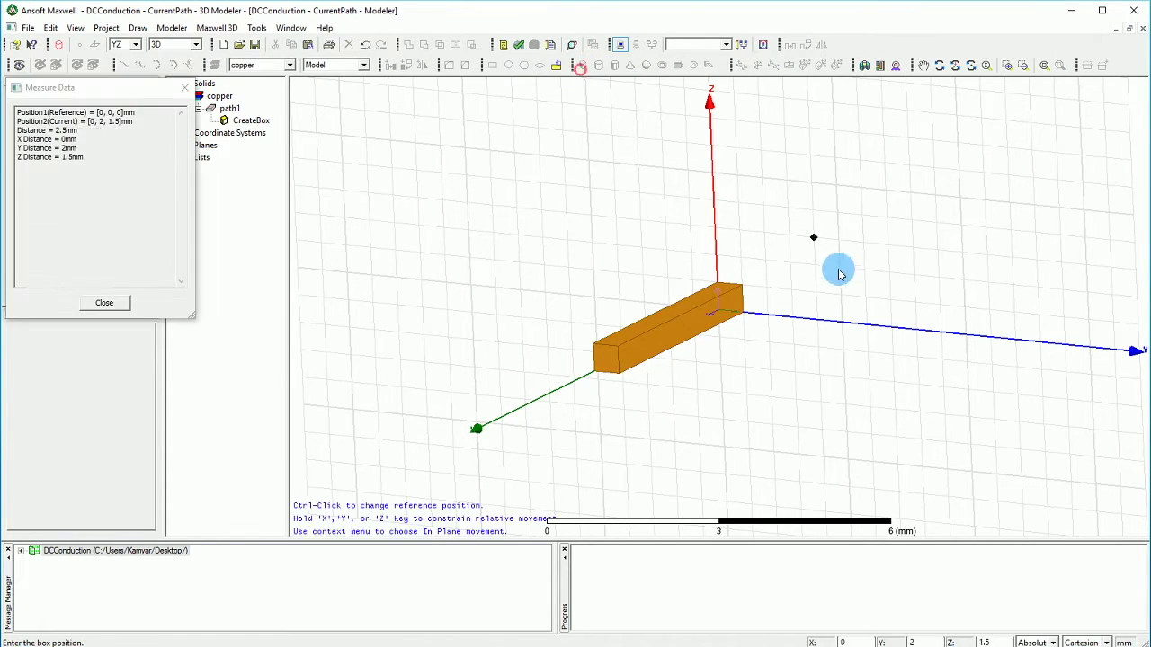
left_click(815, 320)
left_click(859, 308)
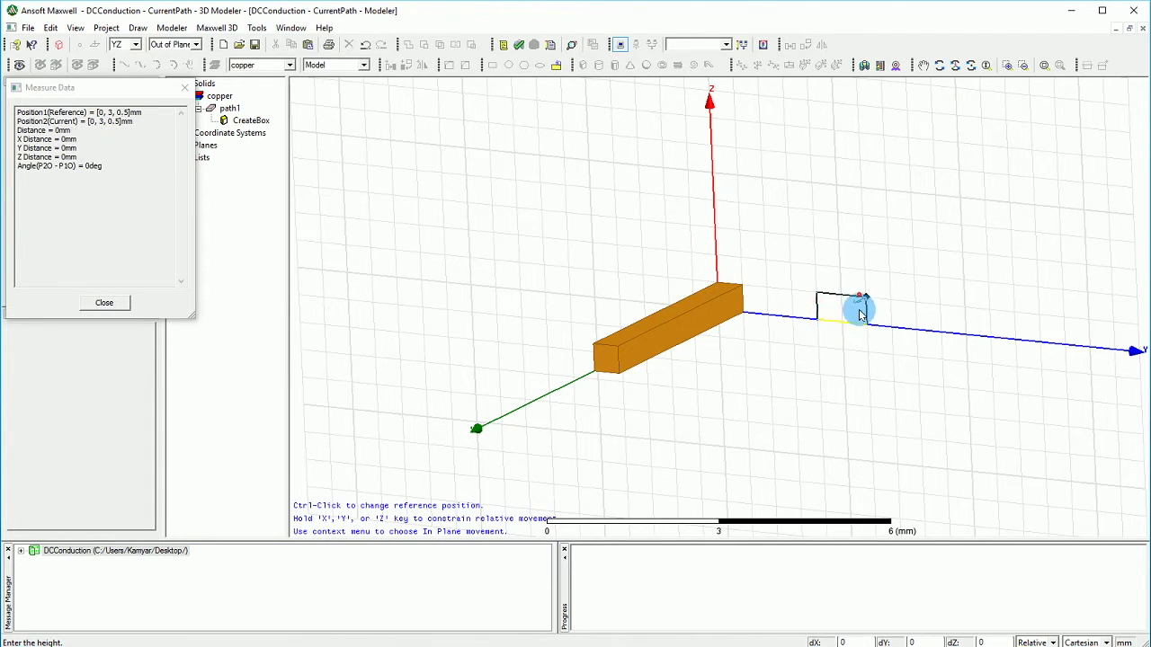
left_click(727, 404)
right_click(720, 401)
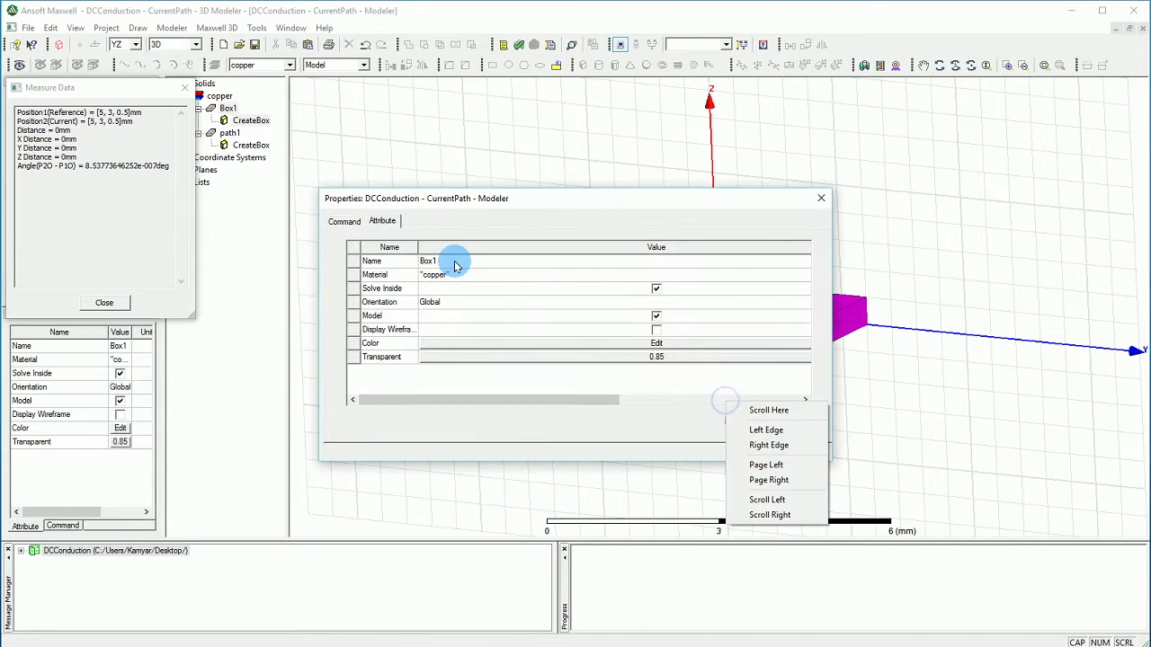
left_click(441, 261)
type("path2")
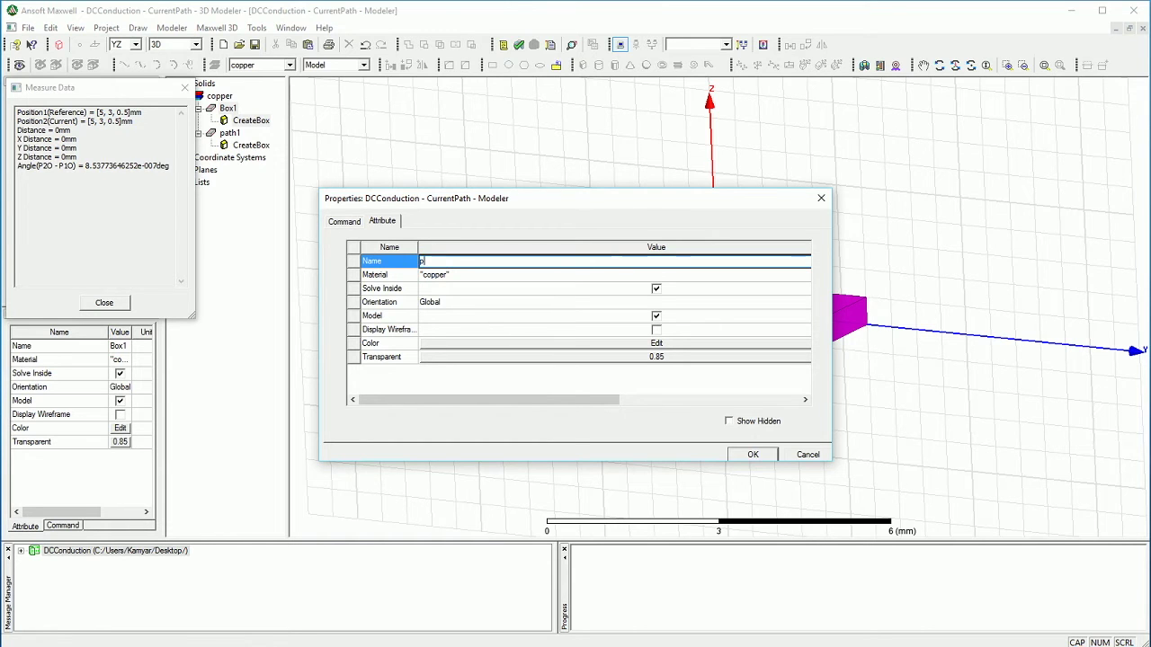
- Make path2 fully opaque with transparency 0 and colour it orange
left_click(746, 357)
left_click_drag(524, 324, 478, 318)
left_click(540, 358)
left_click(656, 343)
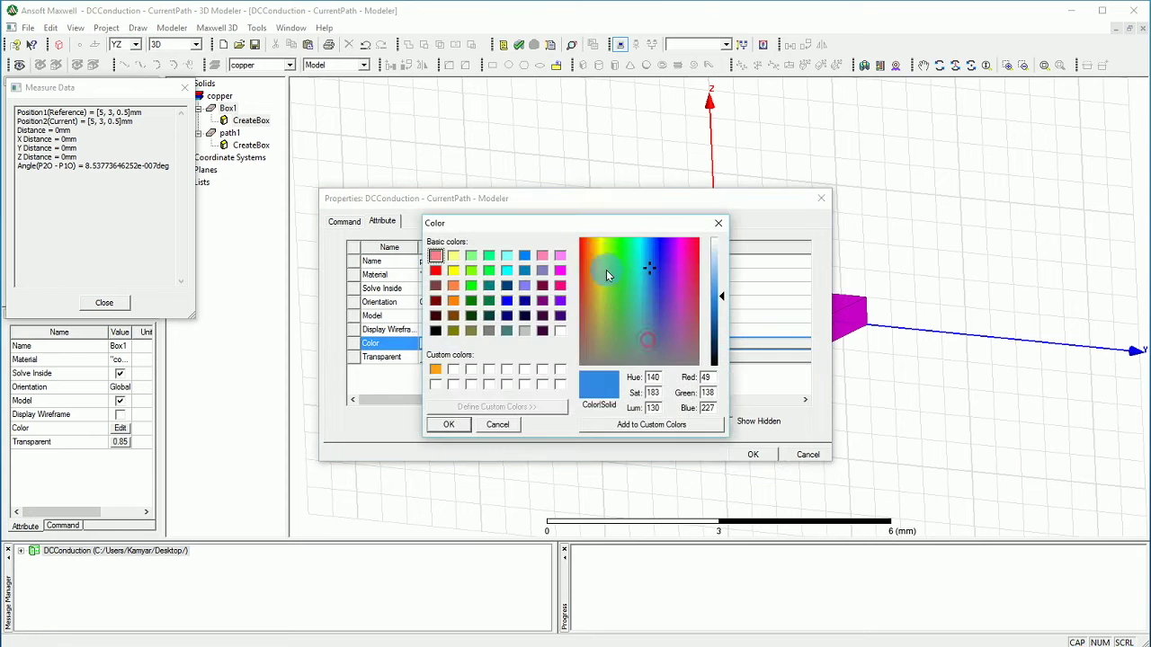
left_click(591, 242)
left_click(435, 369)
left_click(641, 424)
left_click(449, 424)
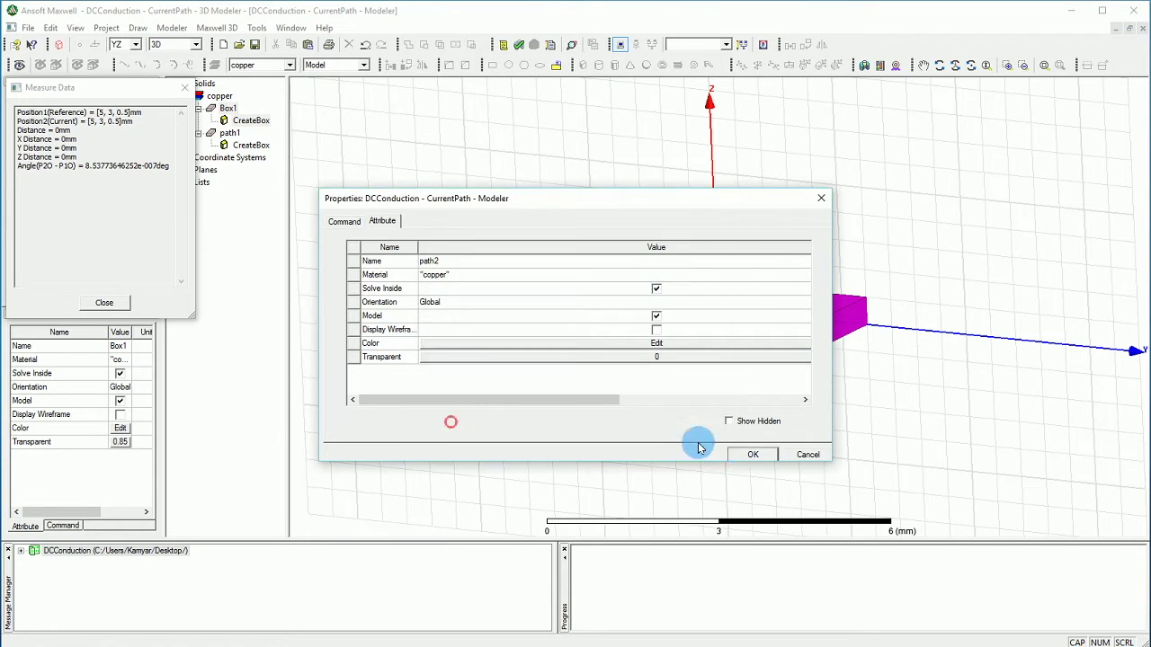
left_click(752, 454)
left_click(743, 451)
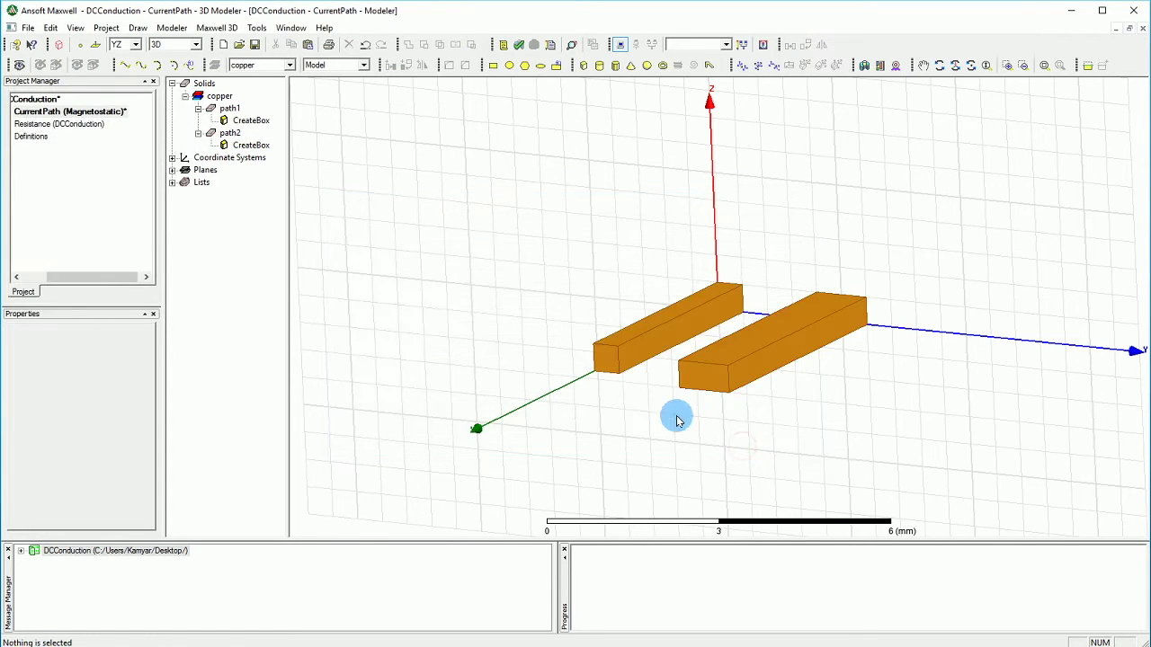
- Orbit to a top-down view of both bars and change the drawing plane from YZ to XY
left_click(972, 64)
left_click_drag(651, 363, 468, 167)
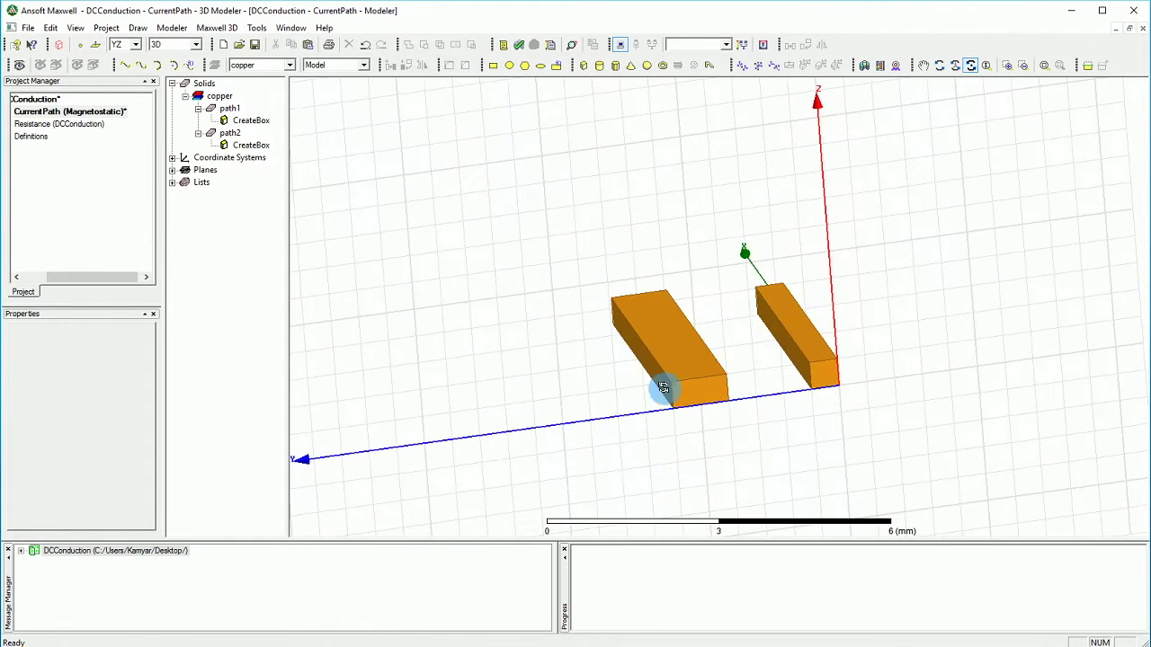
left_click_drag(661, 389, 438, 300)
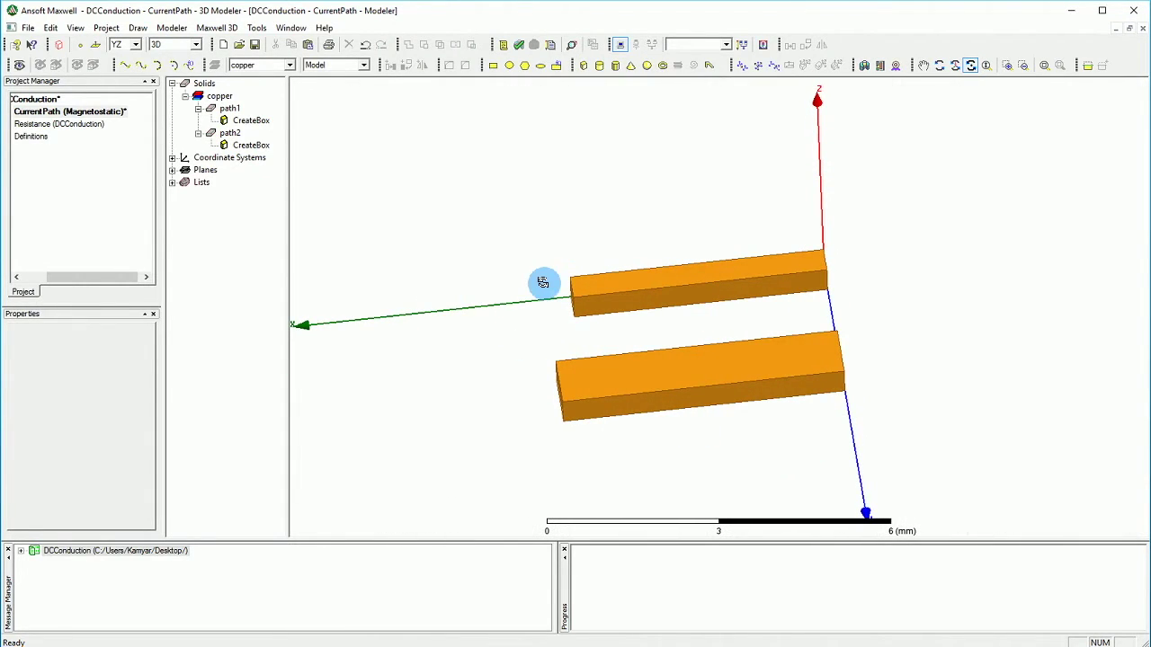
left_click_drag(599, 291, 607, 346)
left_click(270, 65)
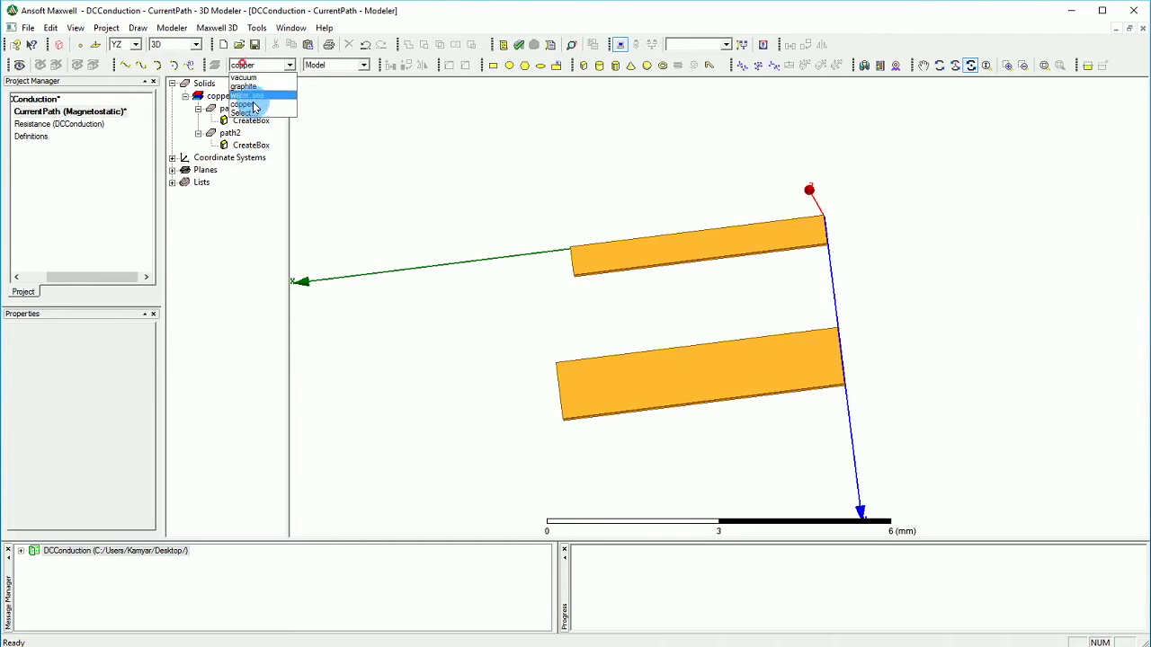
left_click(135, 44)
left_click(126, 55)
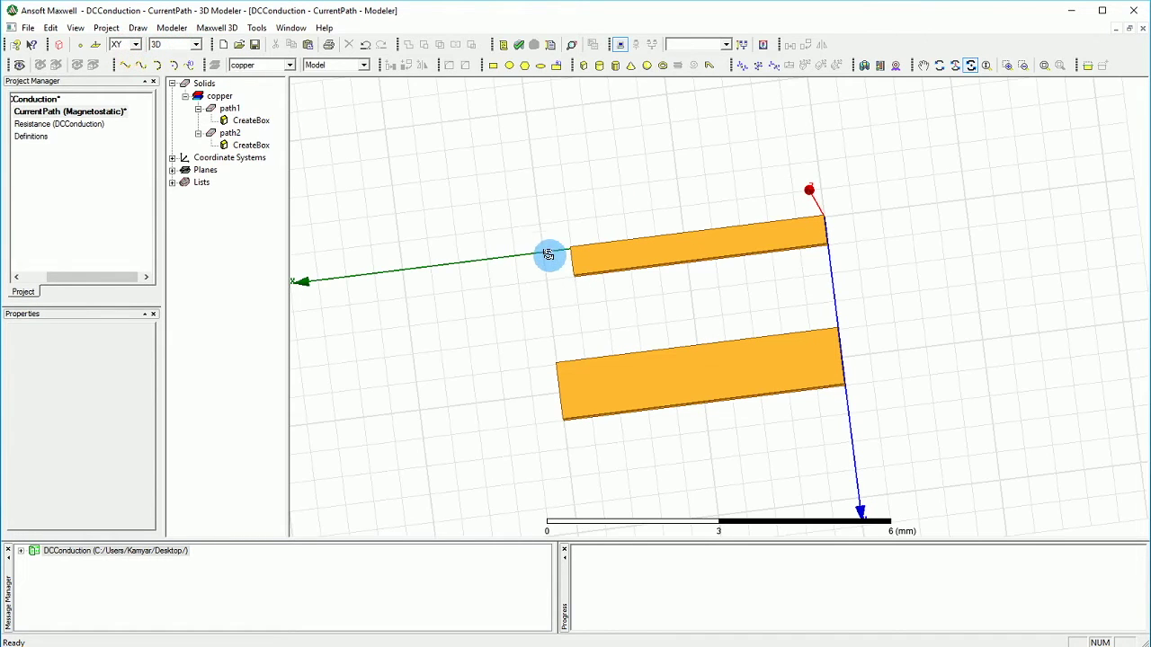
key("Escape")
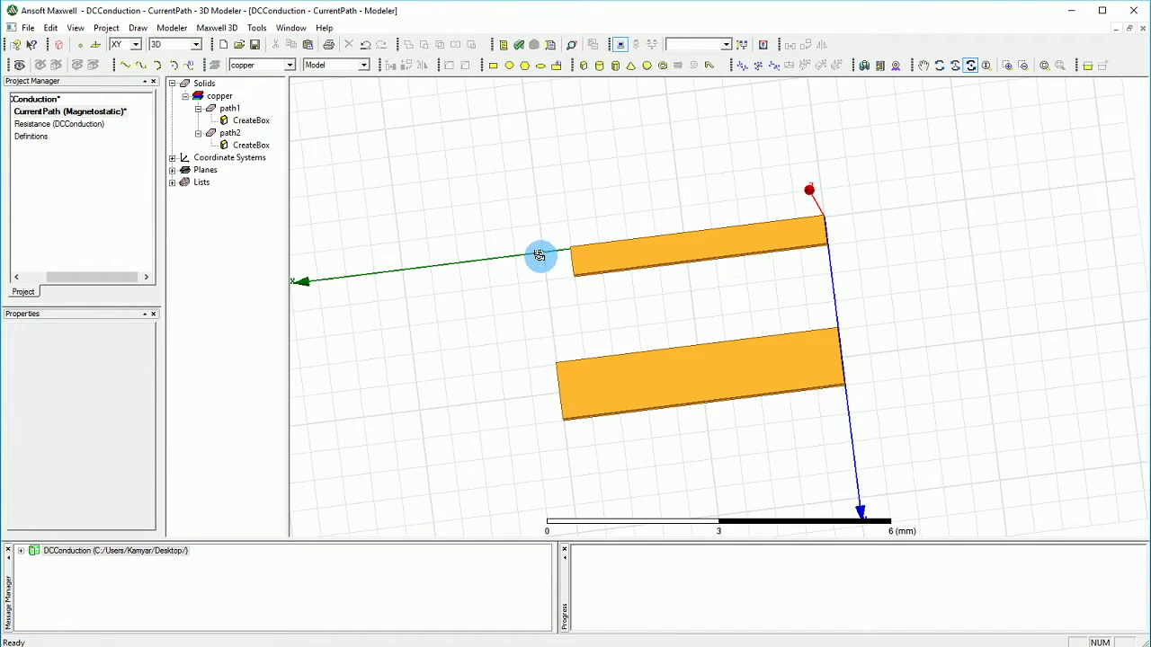
- Draw a box across the inner ends of both bars and name it plane1
left_click(583, 66)
left_click(393, 185)
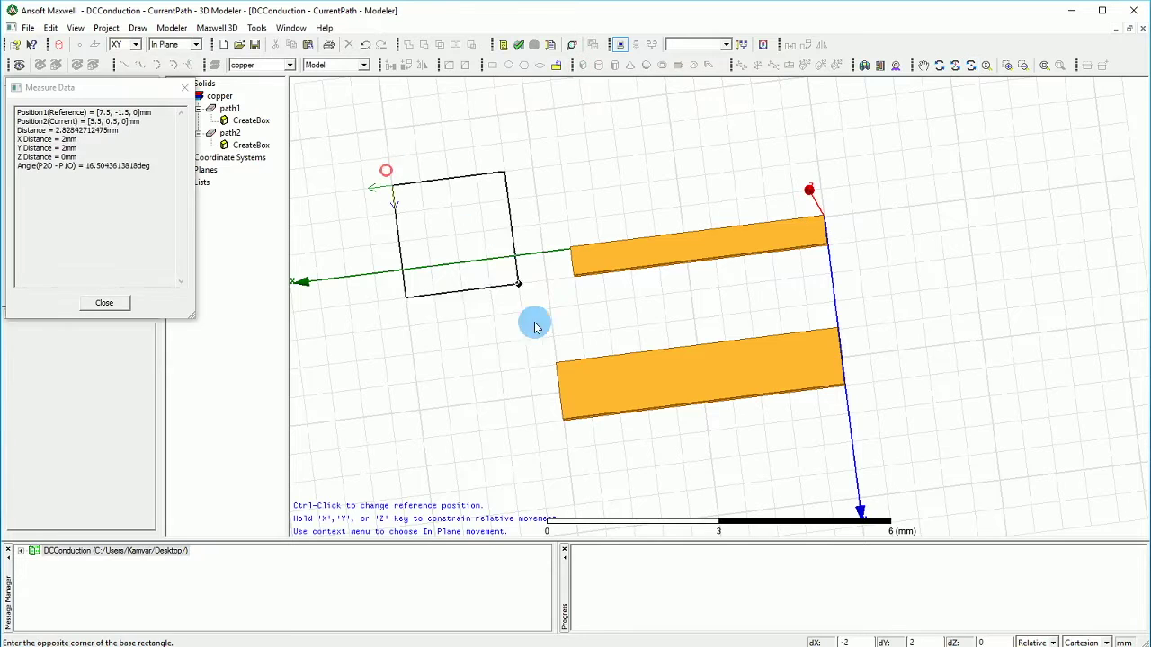
left_click(624, 470)
left_click(630, 517)
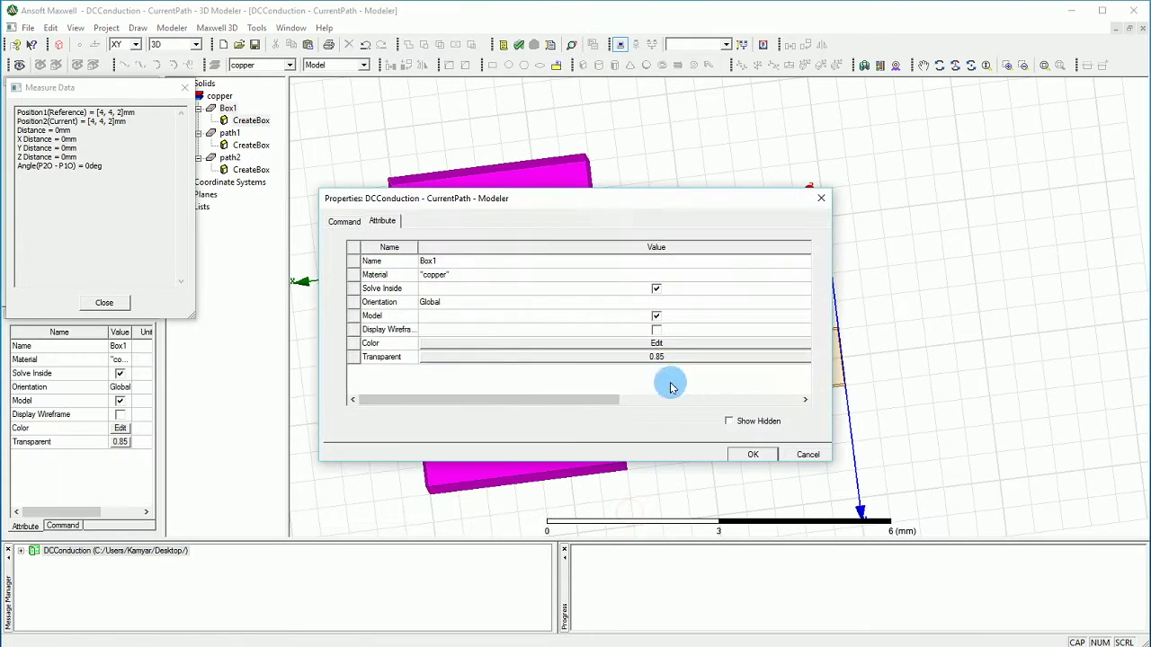
left_click(443, 260)
type("plane1")
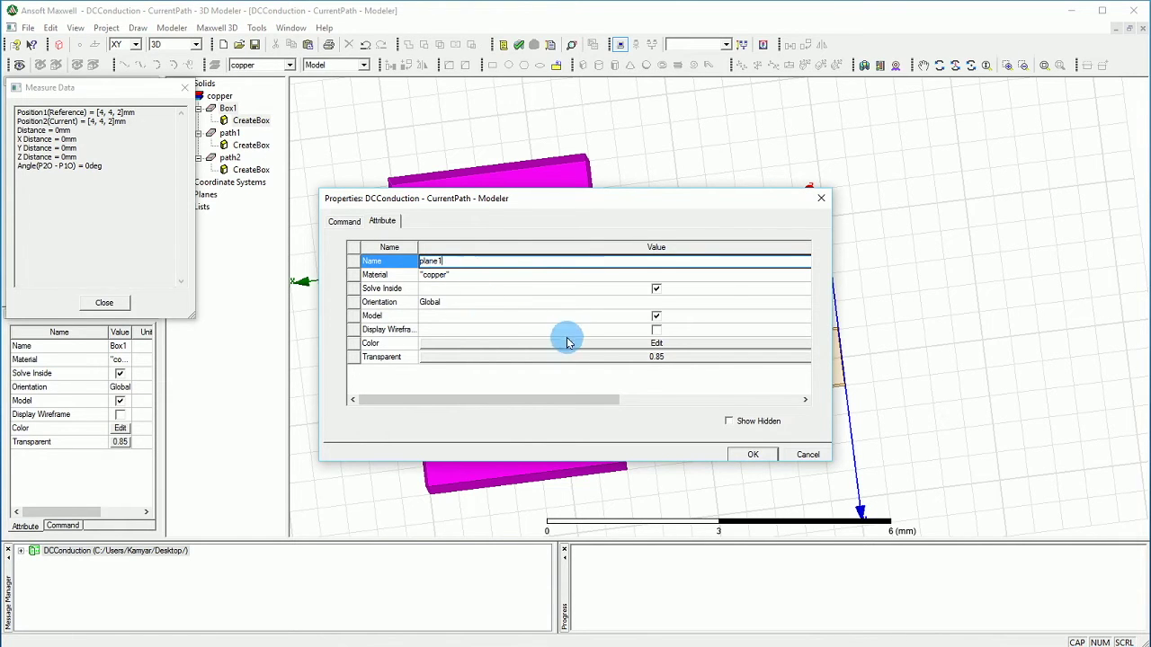
- Colour plane1 orange and set its transparency close to 0
left_click(656, 343)
left_click(438, 368)
left_click(447, 421)
left_click(657, 356)
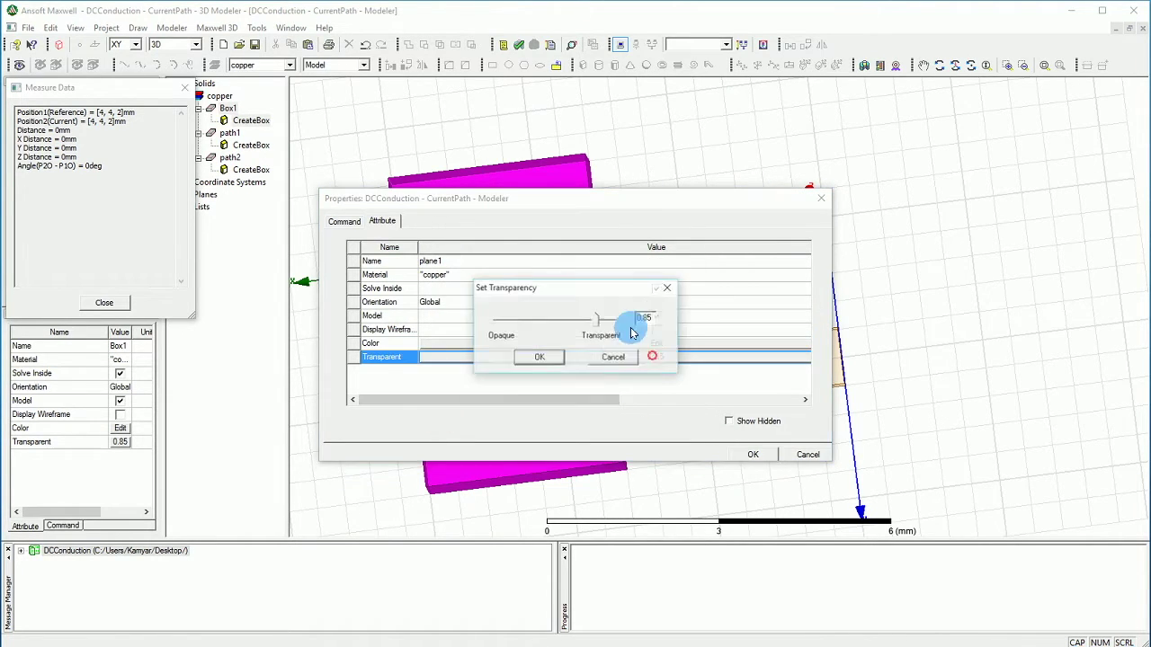
left_click_drag(635, 321, 522, 318)
left_click(545, 357)
left_click(762, 456)
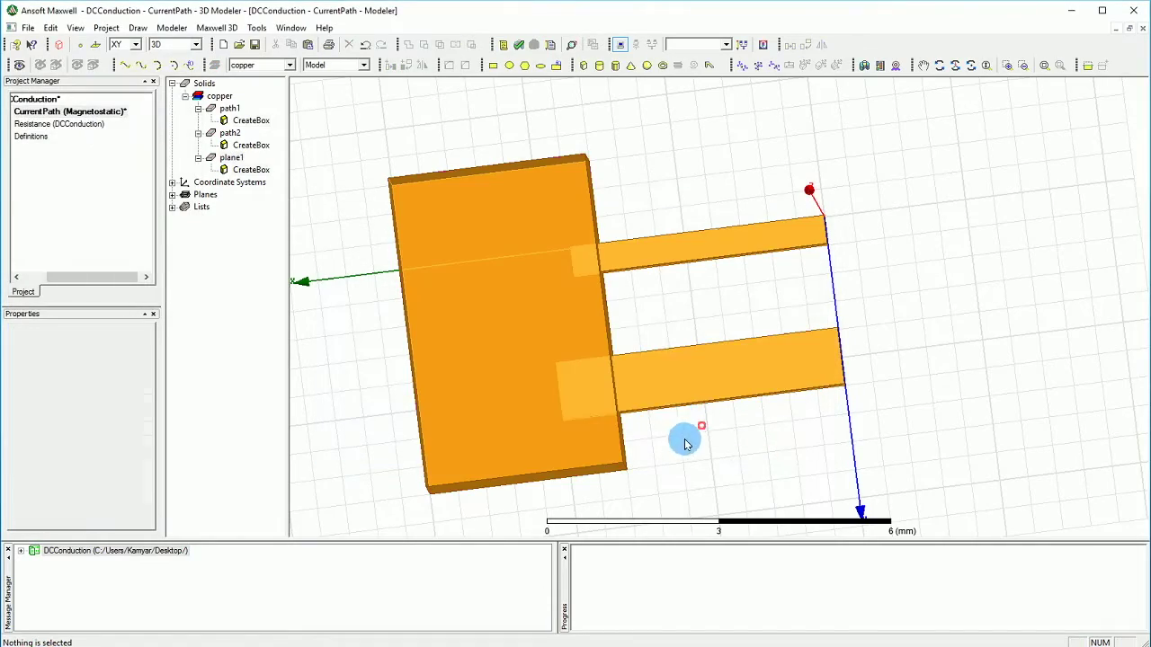
- Orbit the model to inspect plane1 from oblique and underside angles
left_click(971, 65)
left_click_drag(789, 273, 508, 251)
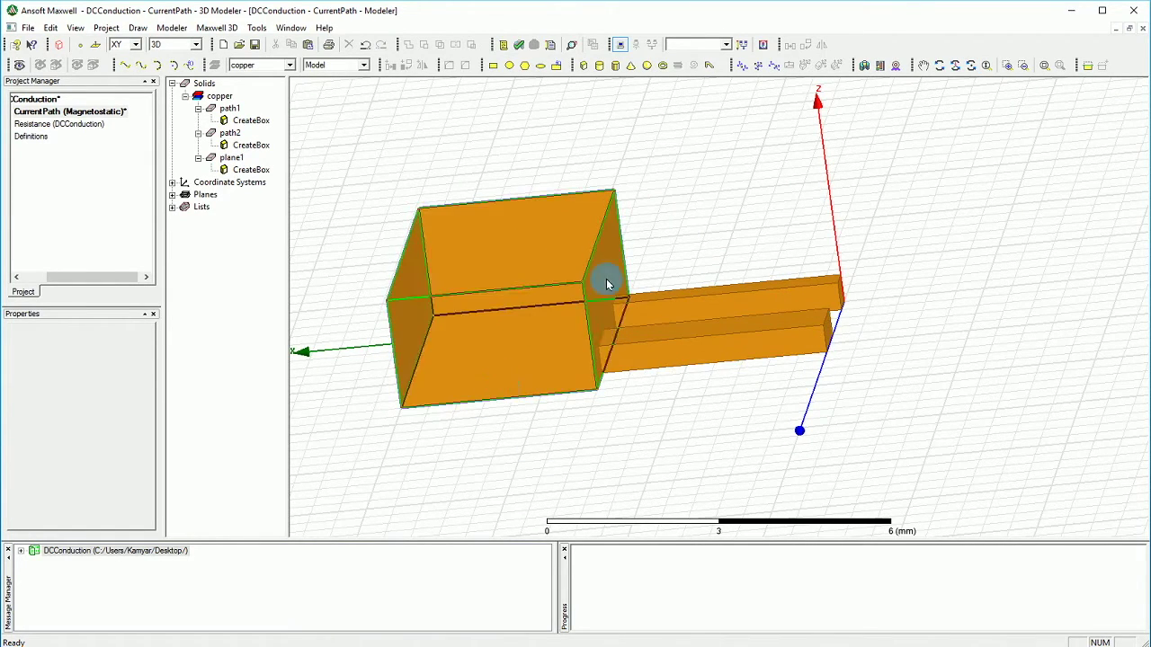
left_click(971, 64)
left_click_drag(755, 270, 761, 351)
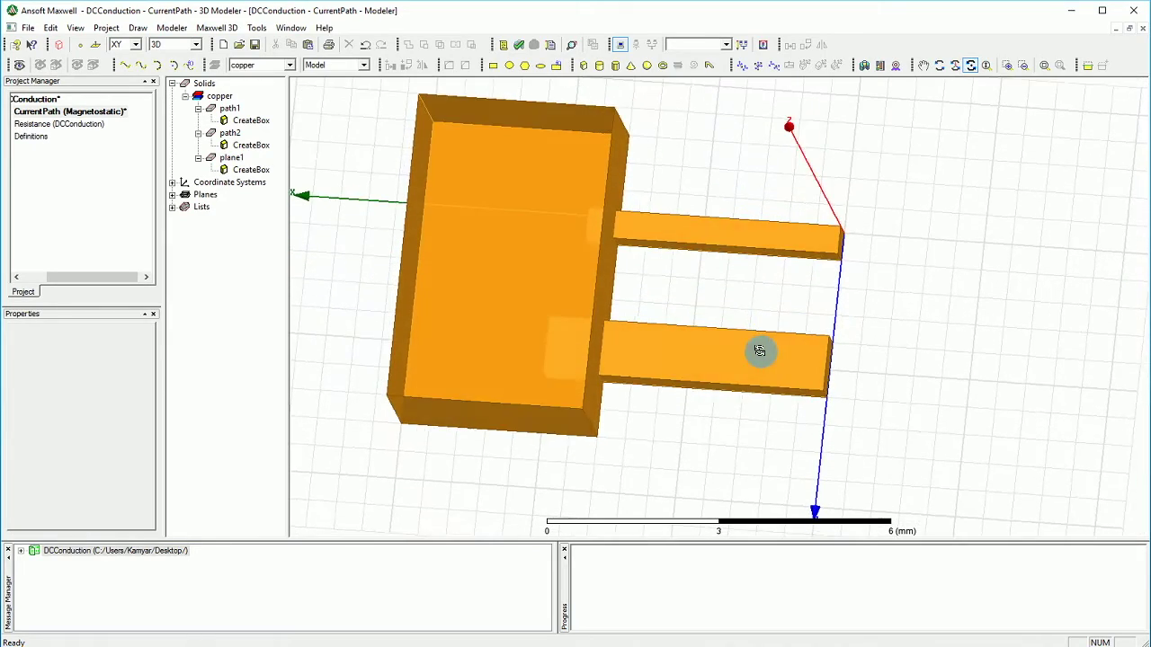
left_click_drag(597, 277, 704, 90)
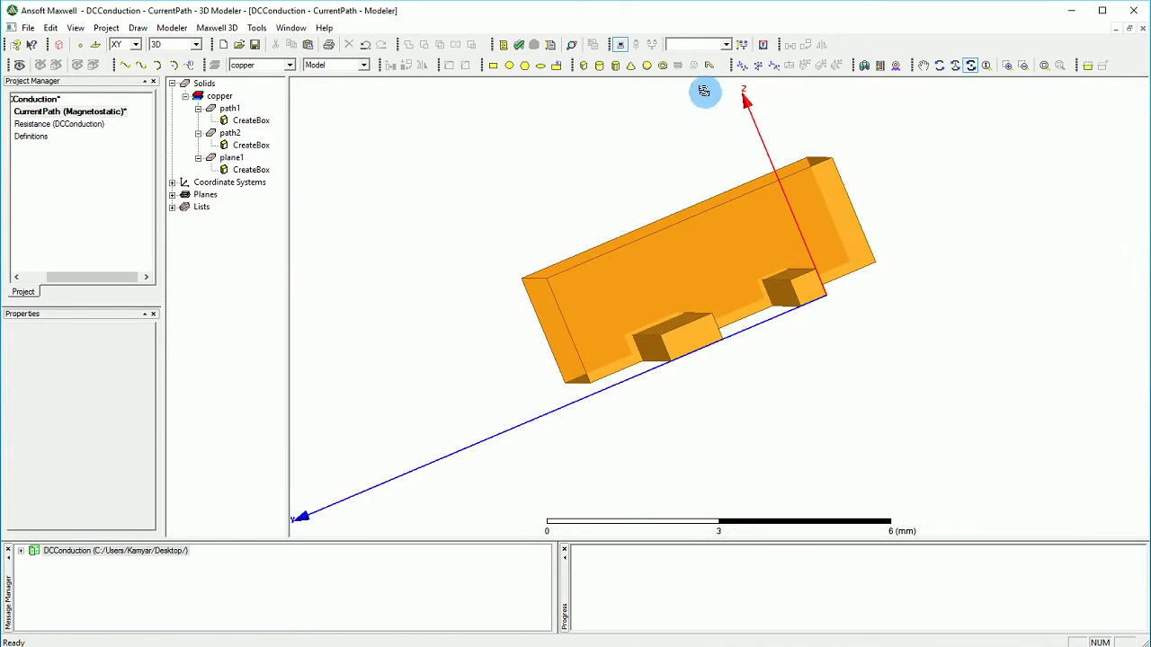
left_click(240, 70)
left_click(126, 44)
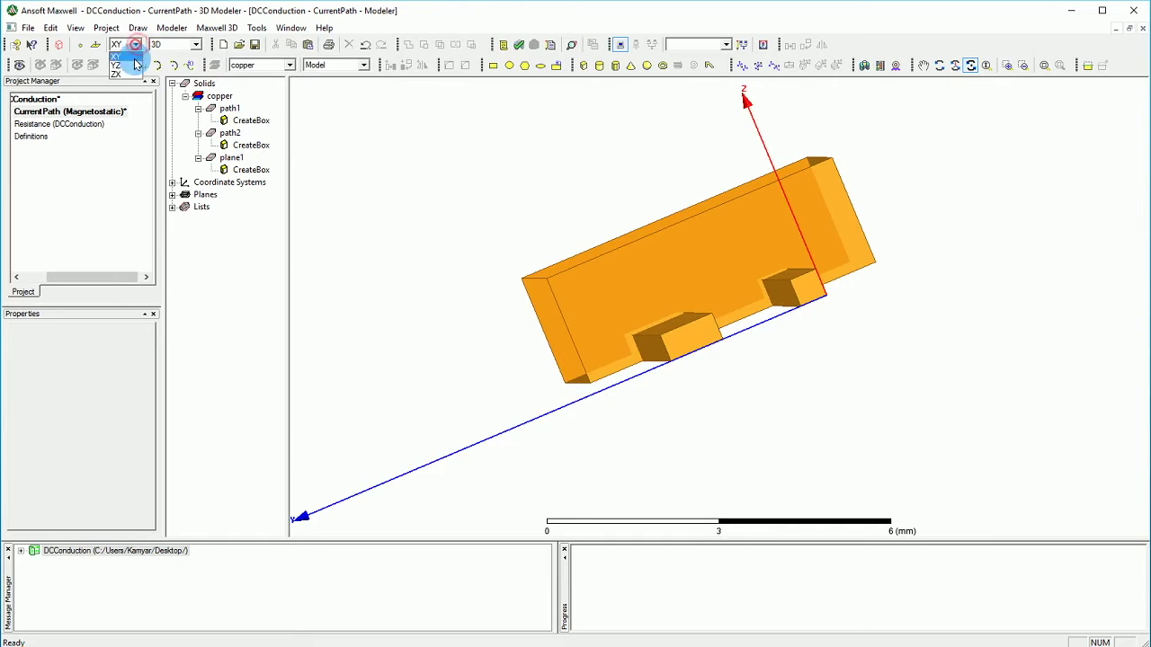
- Draw a bar on the YZ plane sticking out from the block and name it path3
left_click(135, 65)
left_click(566, 64)
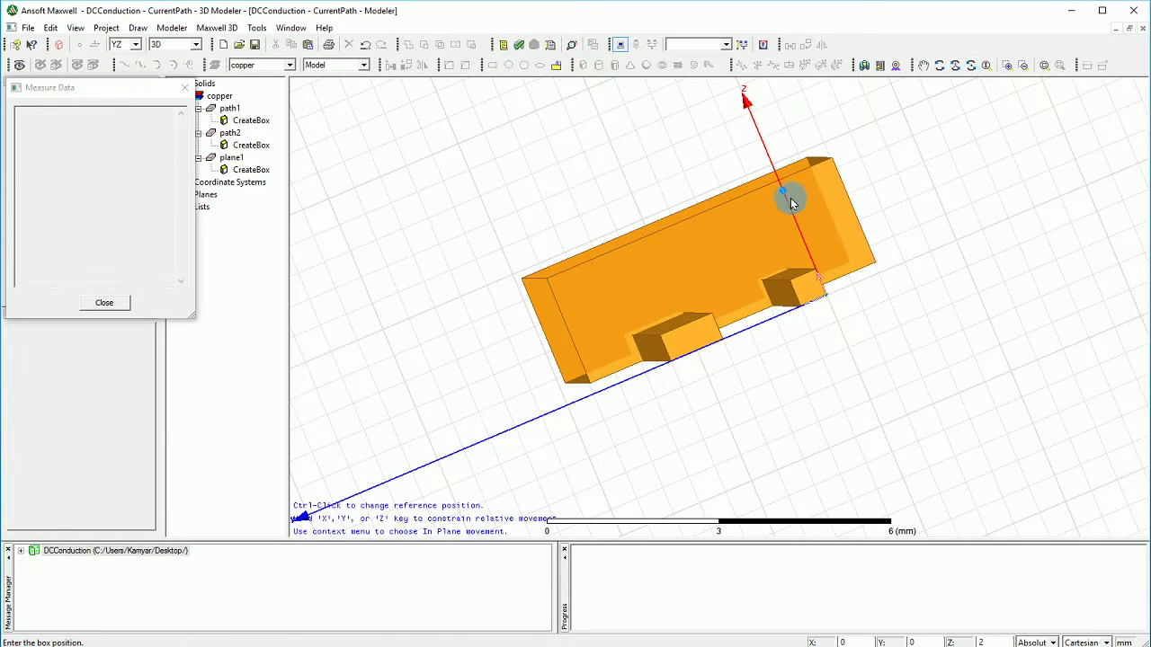
left_click(840, 224)
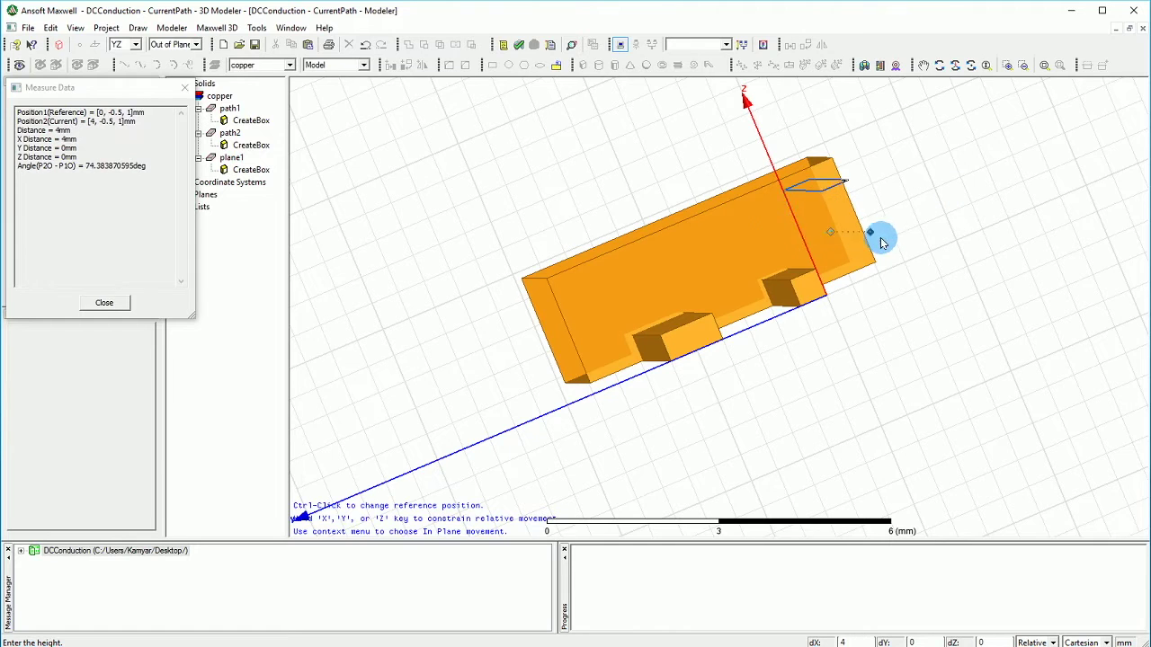
left_click_drag(889, 233, 919, 211, "alt")
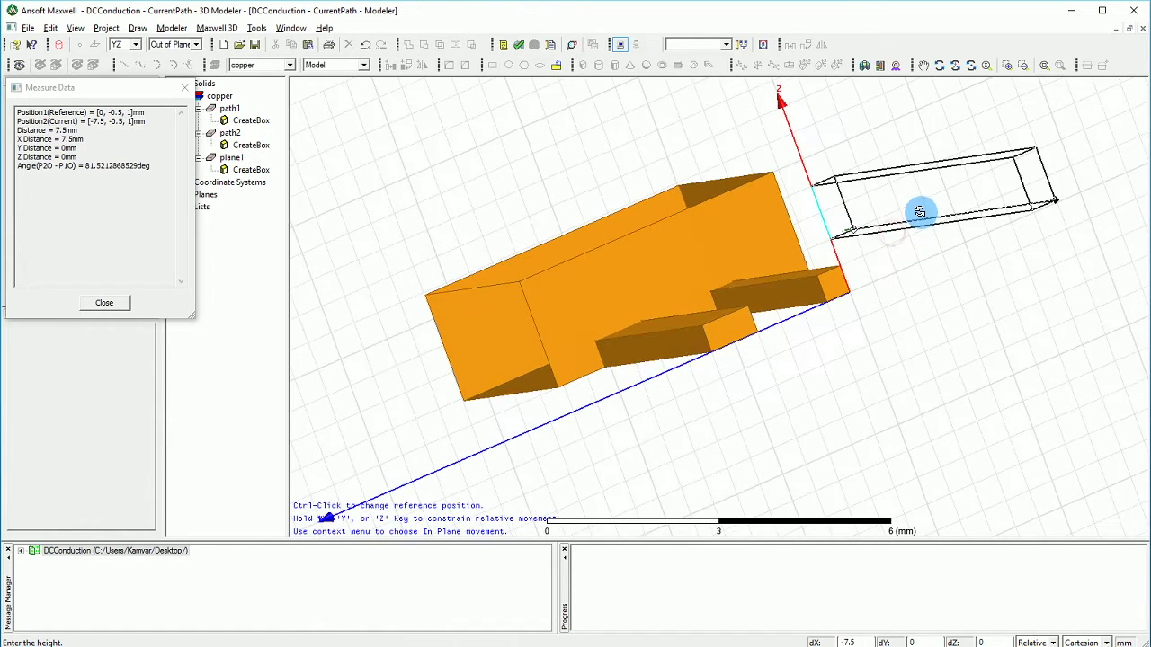
left_click(919, 212)
left_click(447, 260)
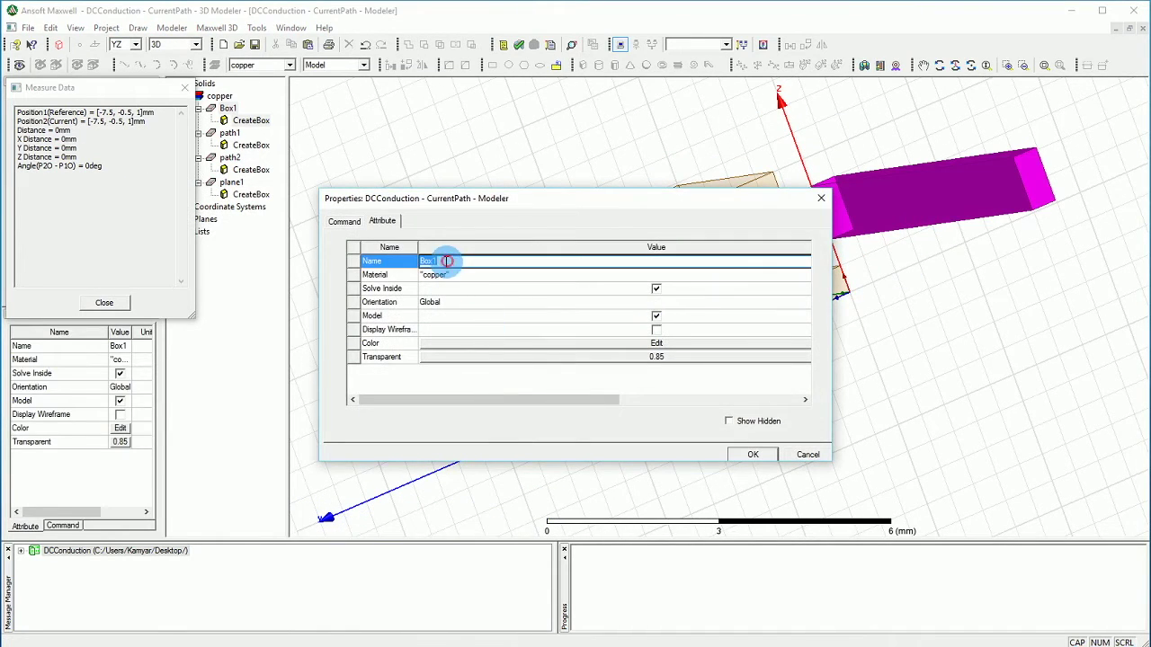
type("path3")
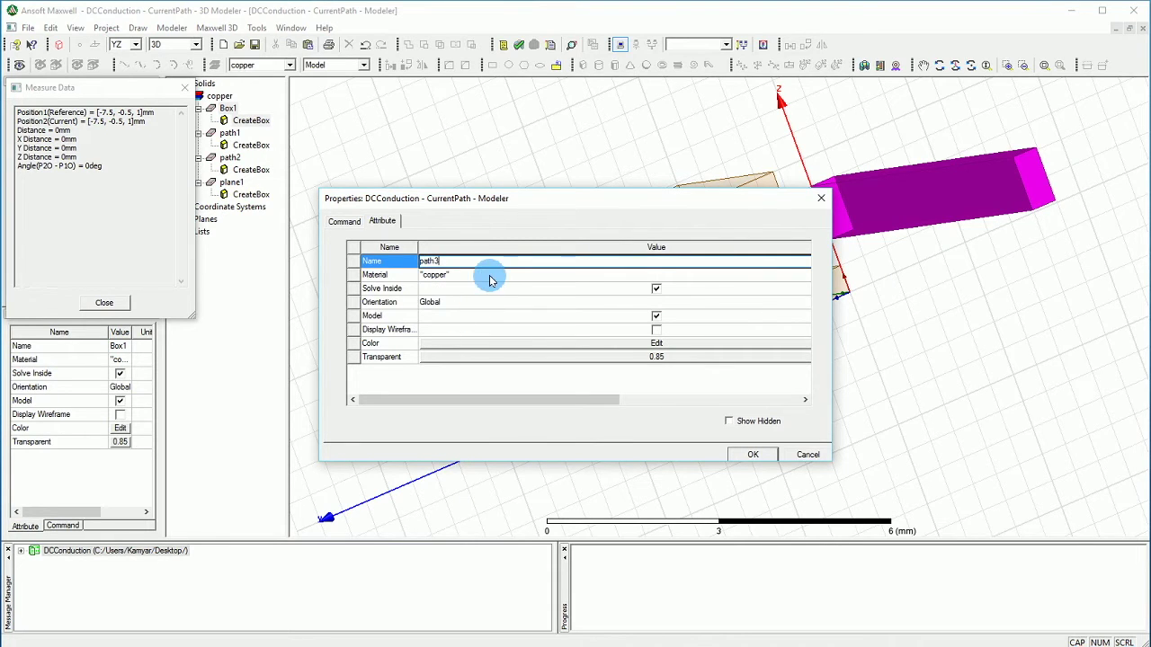
- Colour path3 orange and set its transparency to 0
left_click(444, 341)
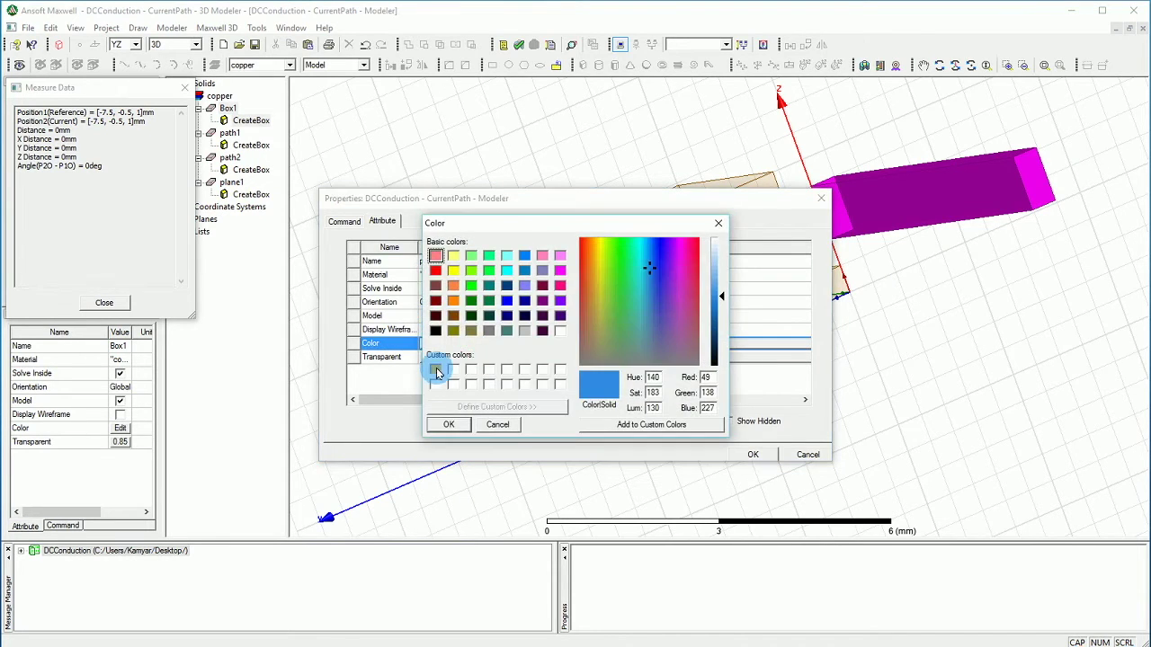
left_click(437, 367)
left_click(442, 422)
left_click(464, 358)
left_click_drag(596, 320, 494, 319)
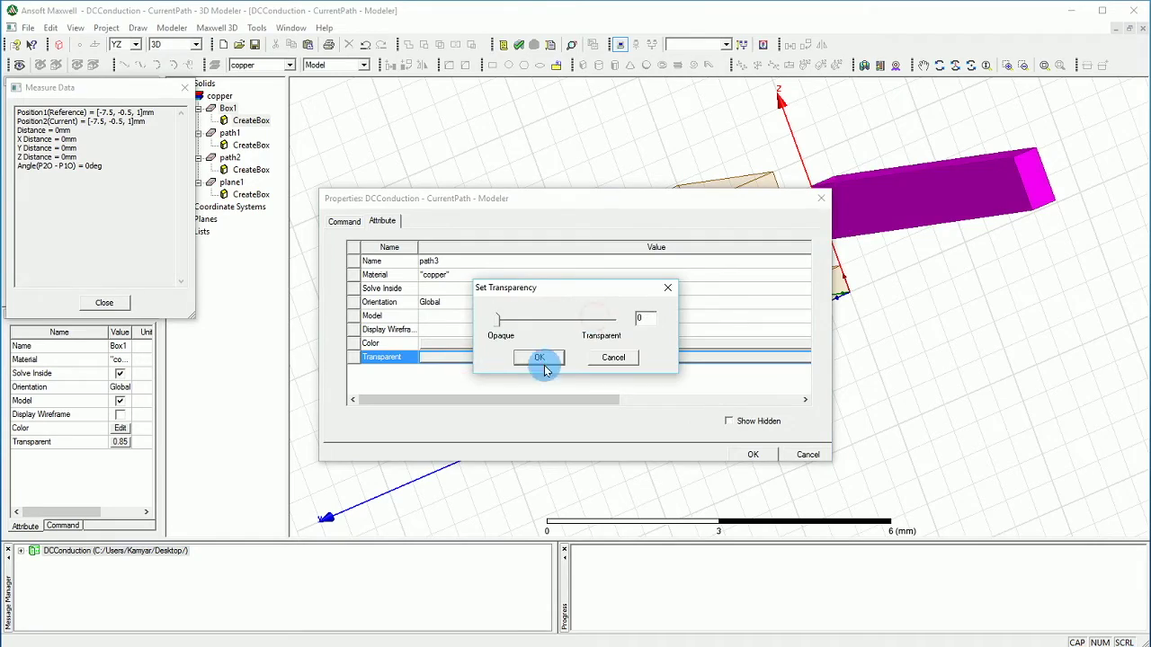
left_click(539, 357)
left_click(740, 450)
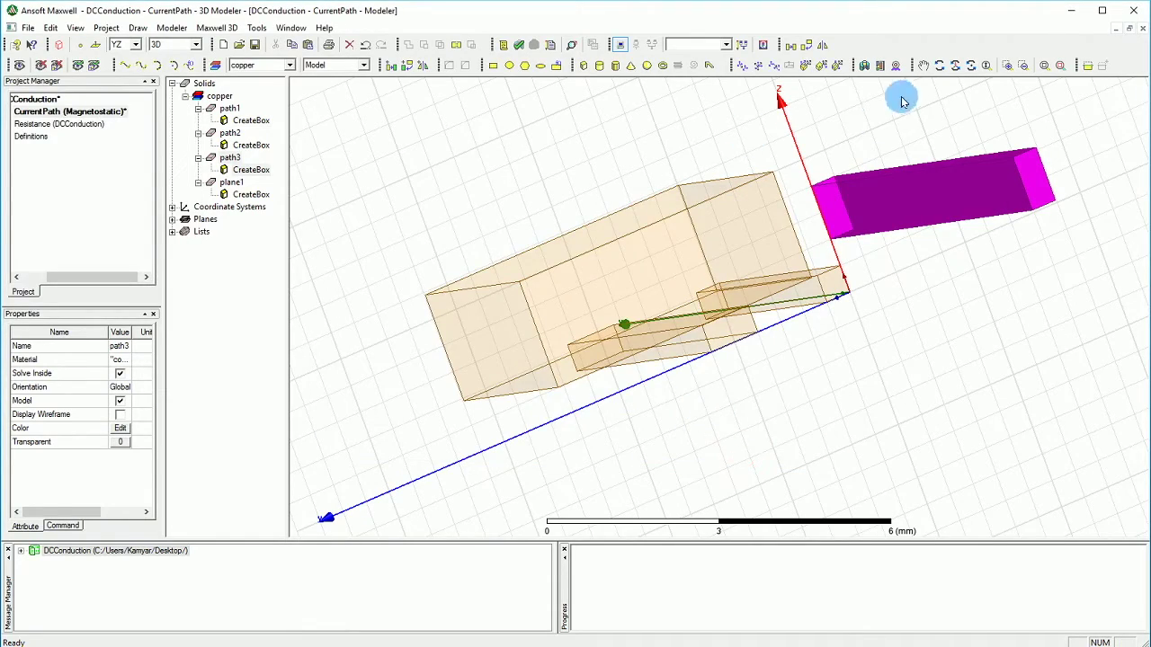
- Try moving path3 to a picked point, then undo that move
left_click(970, 65)
left_click_drag(875, 156, 899, 195)
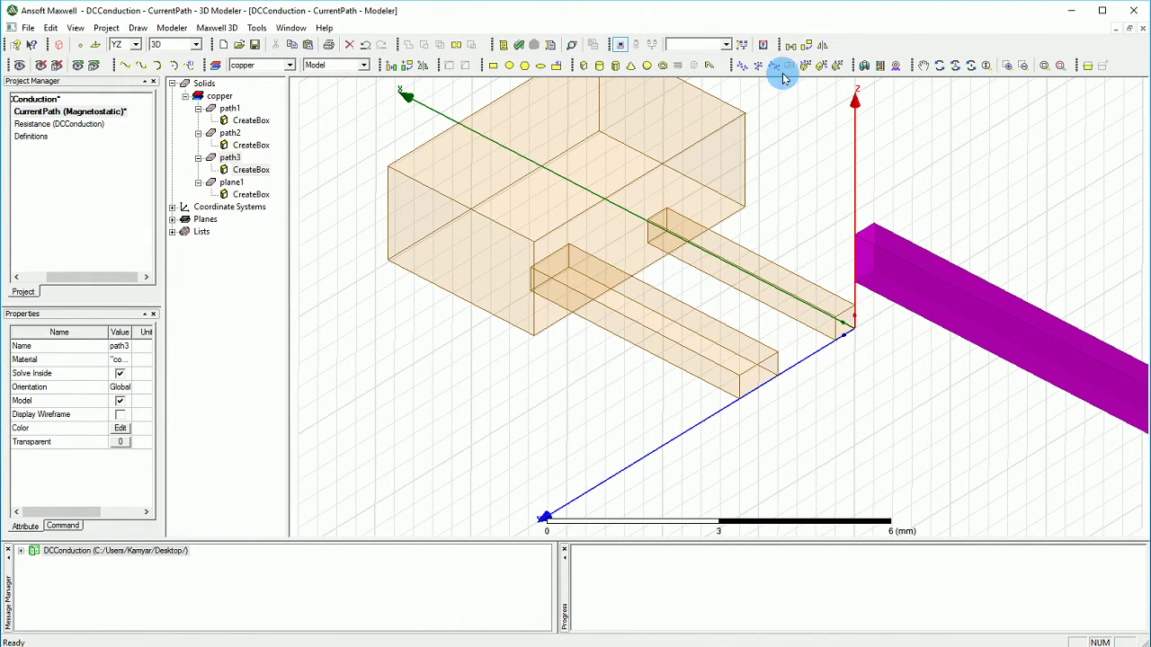
left_click(803, 47)
left_click(952, 301)
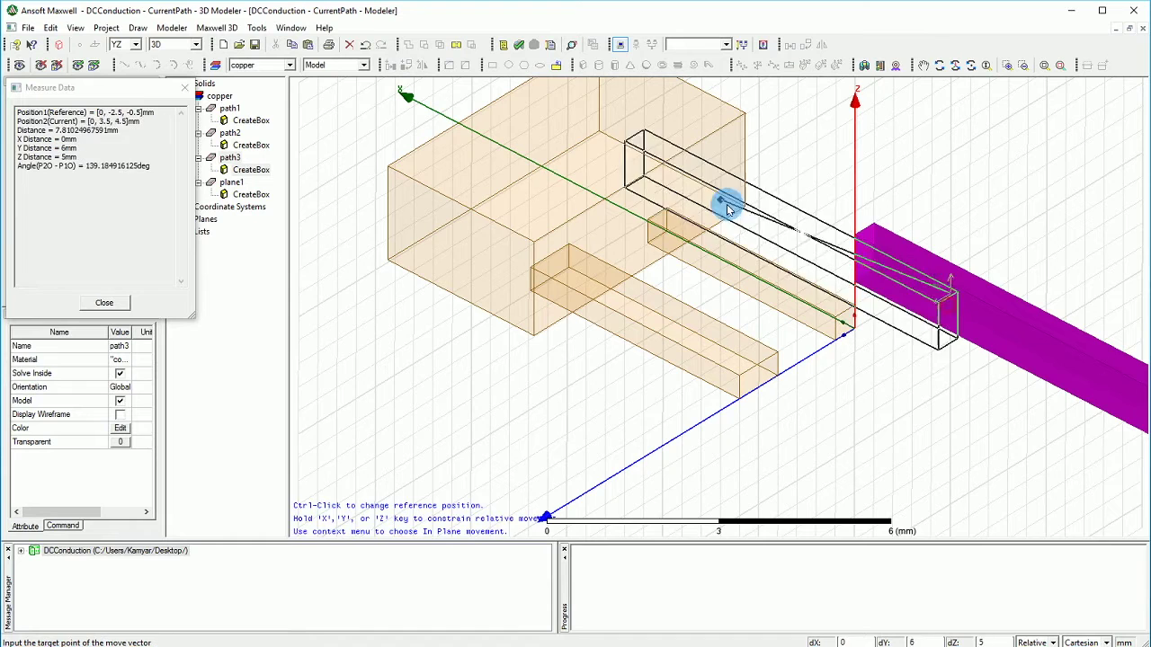
left_click(762, 199)
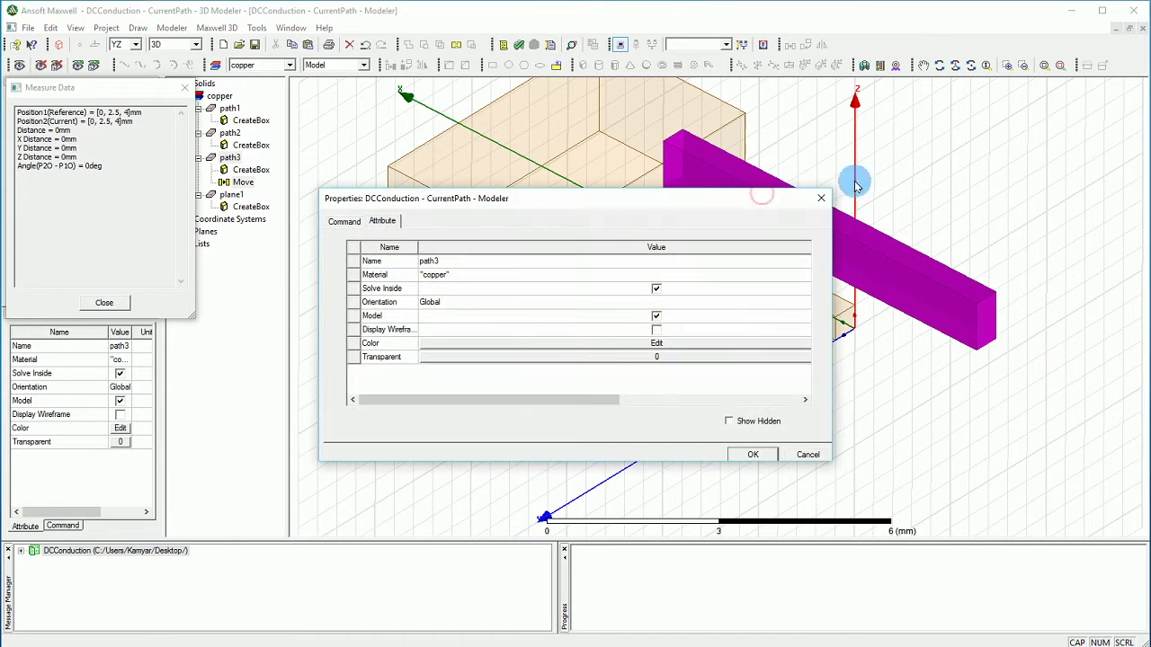
left_click(744, 455)
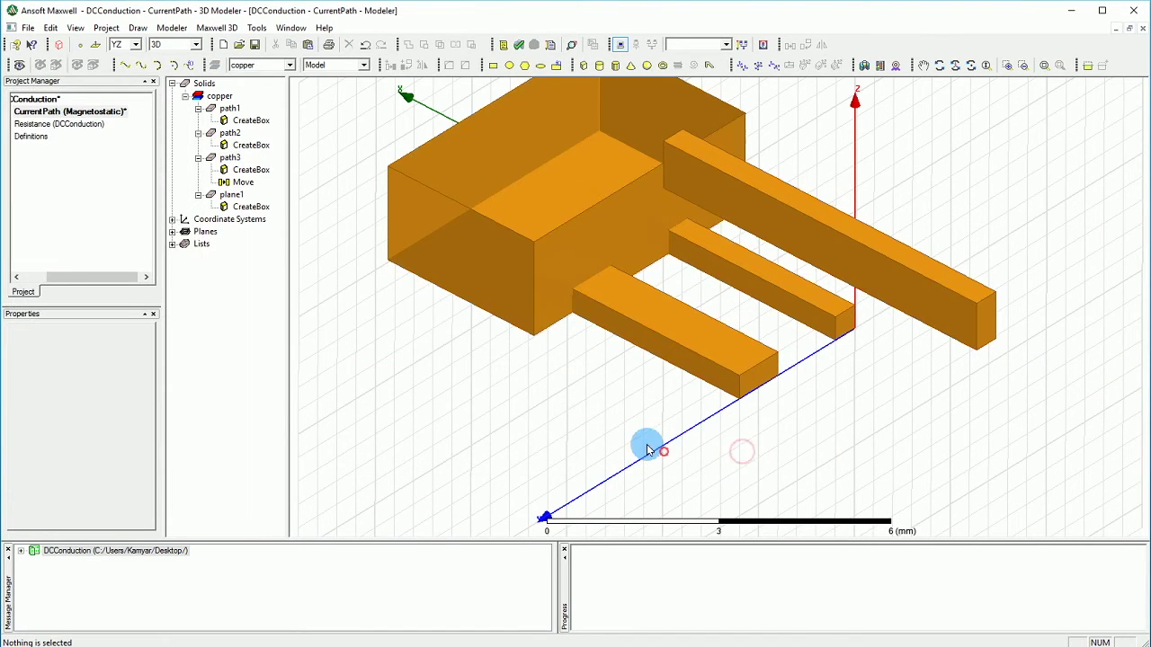
left_click(968, 67)
left_click_drag(549, 328, 386, 308)
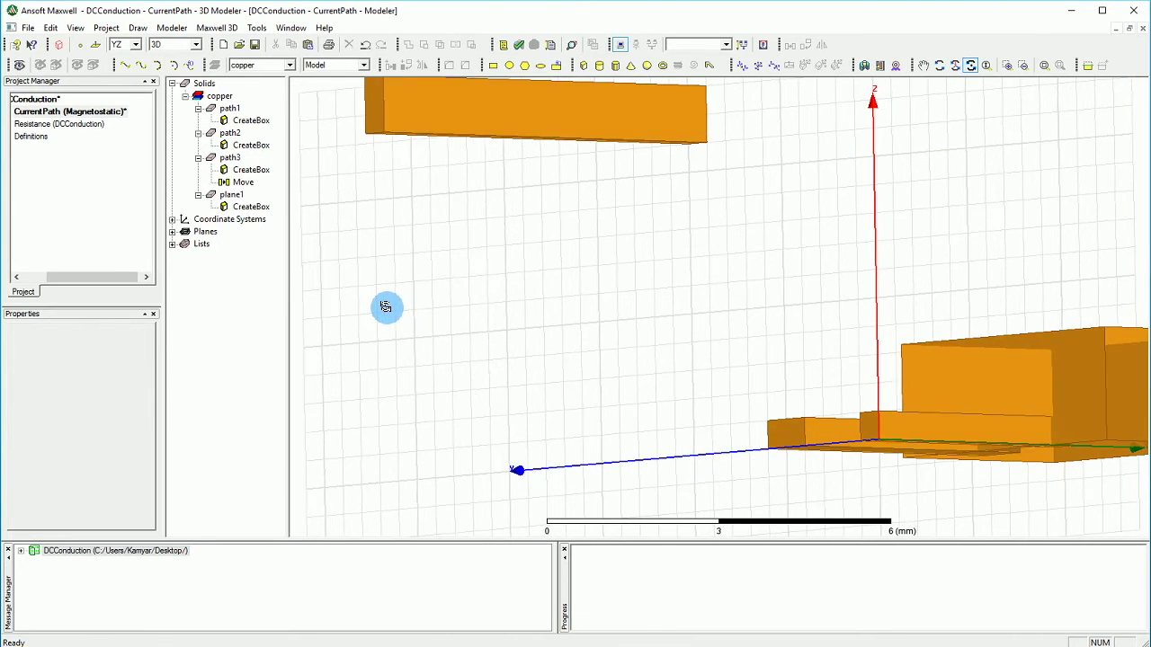
key("ctrl+z")
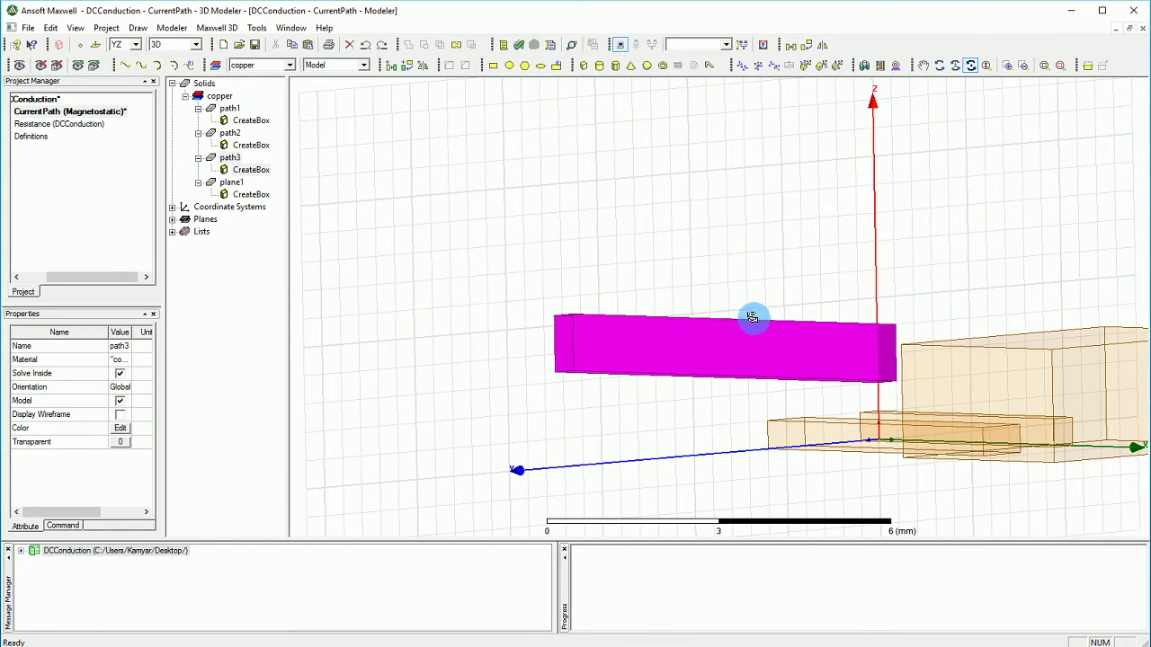
- Switch the drawing plane to ZX and move path3 2 mm along X
left_click_drag(795, 349, 748, 282)
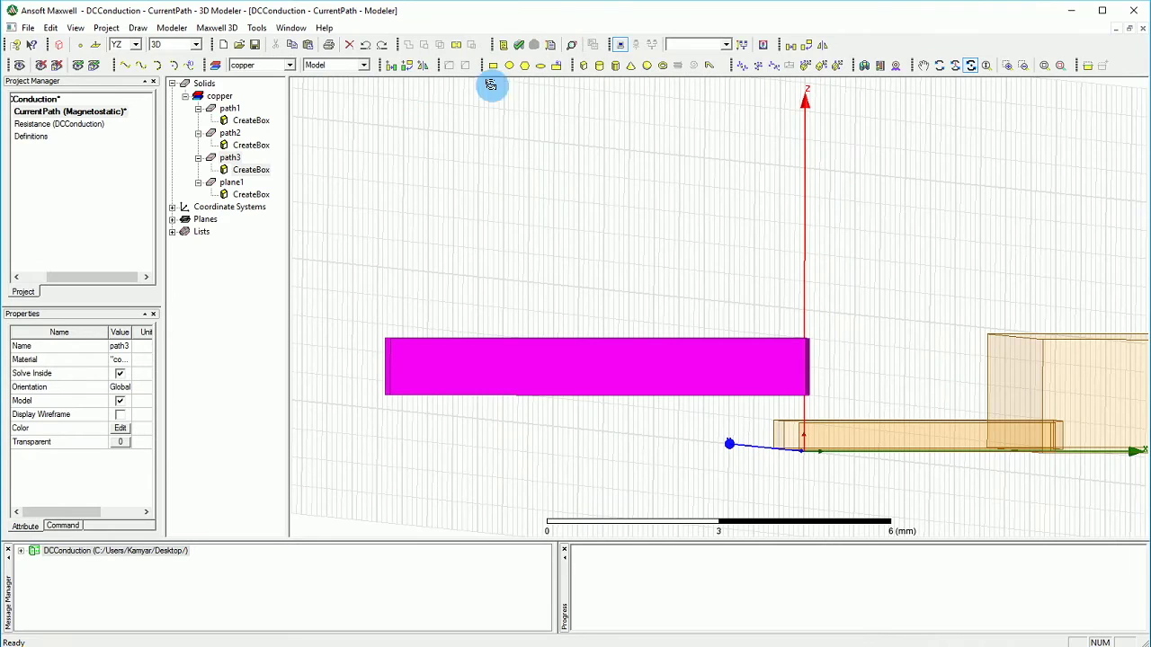
left_click(127, 50)
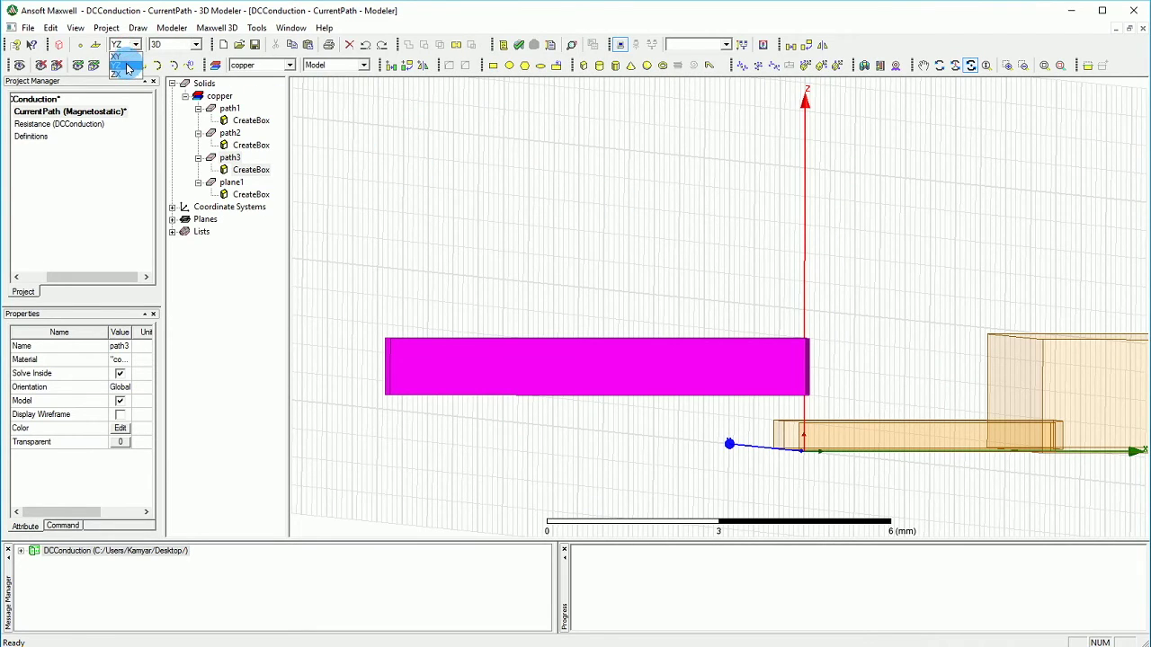
left_click(117, 76)
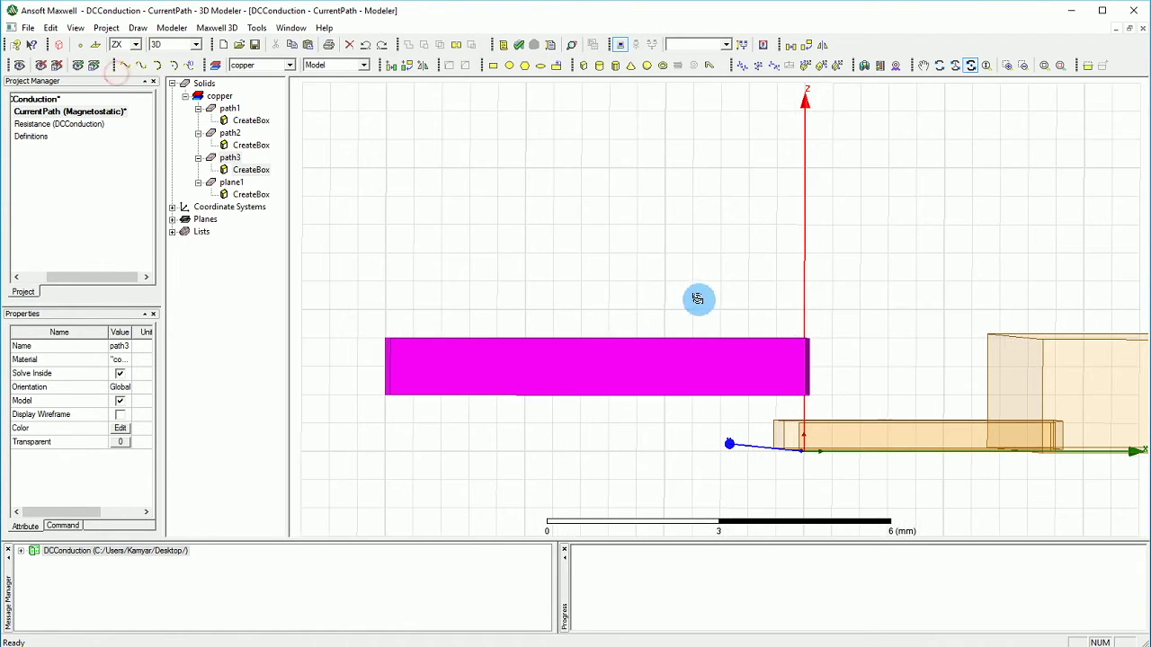
left_click(763, 46)
left_click(755, 375)
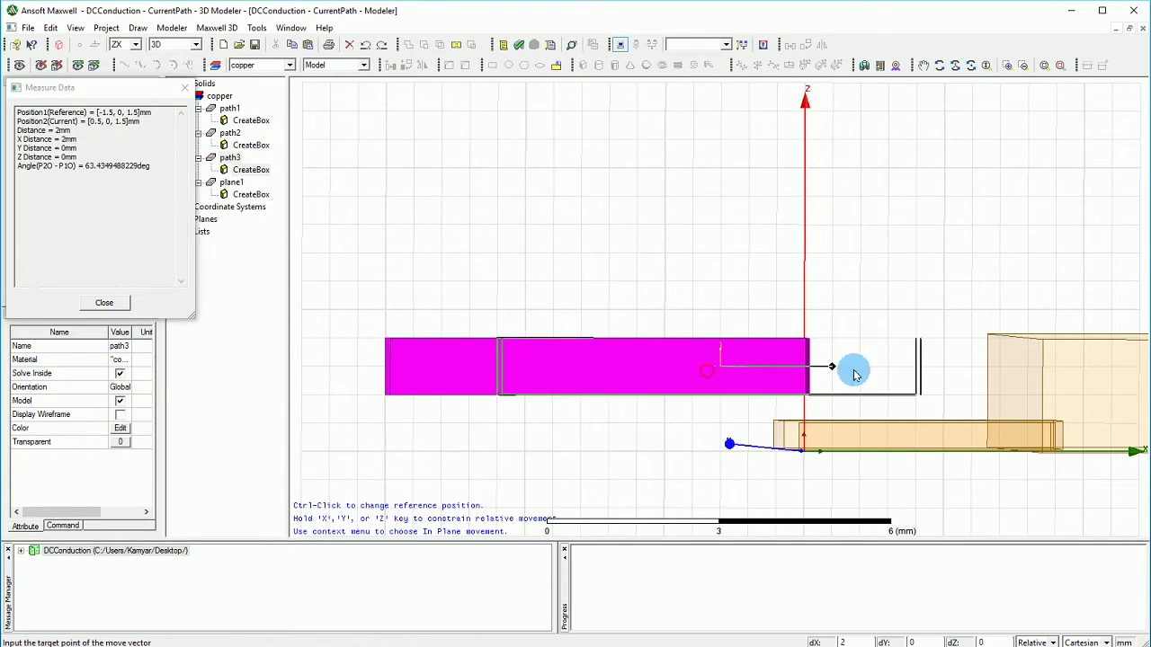
left_click(935, 370)
left_click(743, 454)
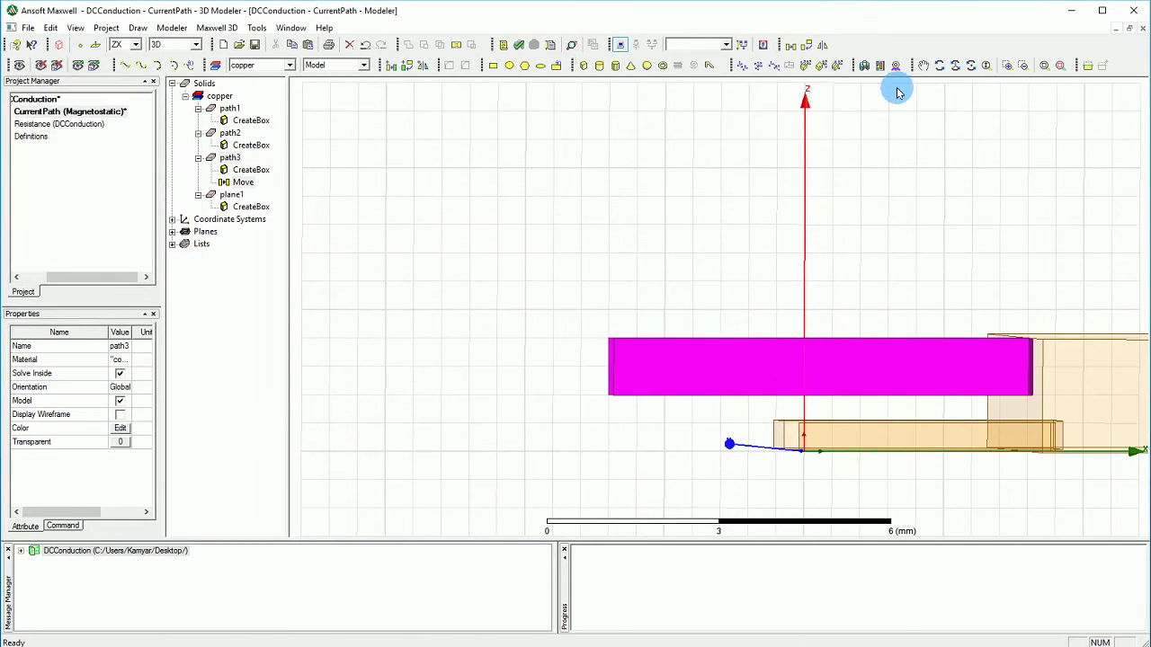
- On the YZ plane, draw a new box extending outward from the copper parts
left_click(969, 68)
left_click_drag(938, 221, 855, 350)
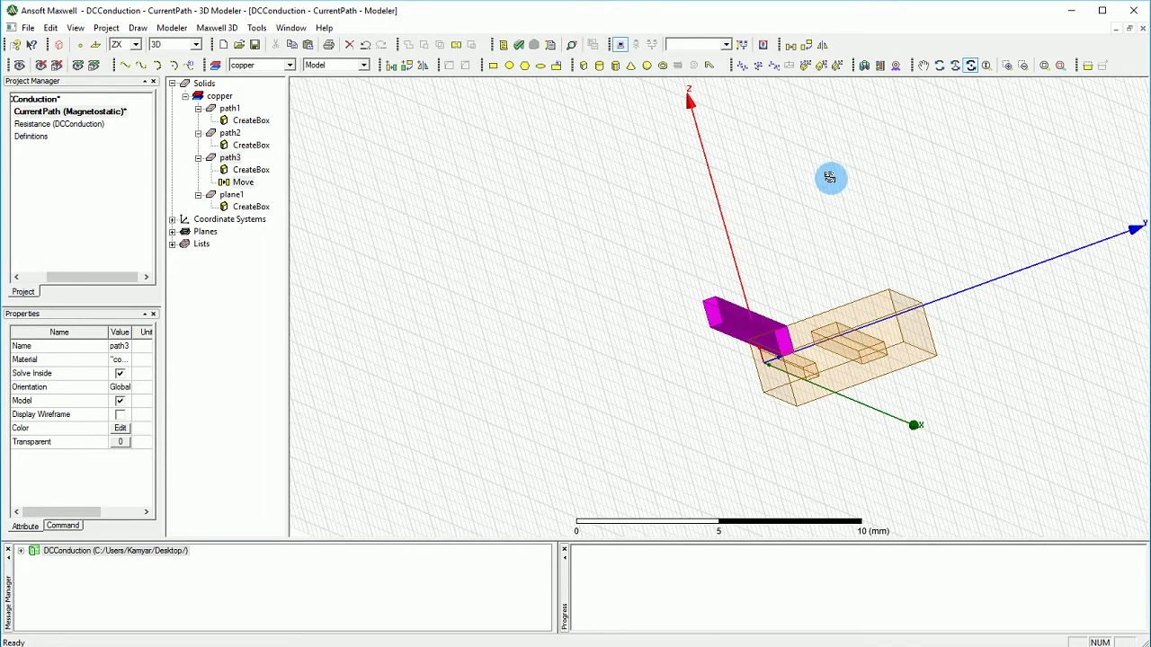
left_click_drag(598, 92, 622, 239)
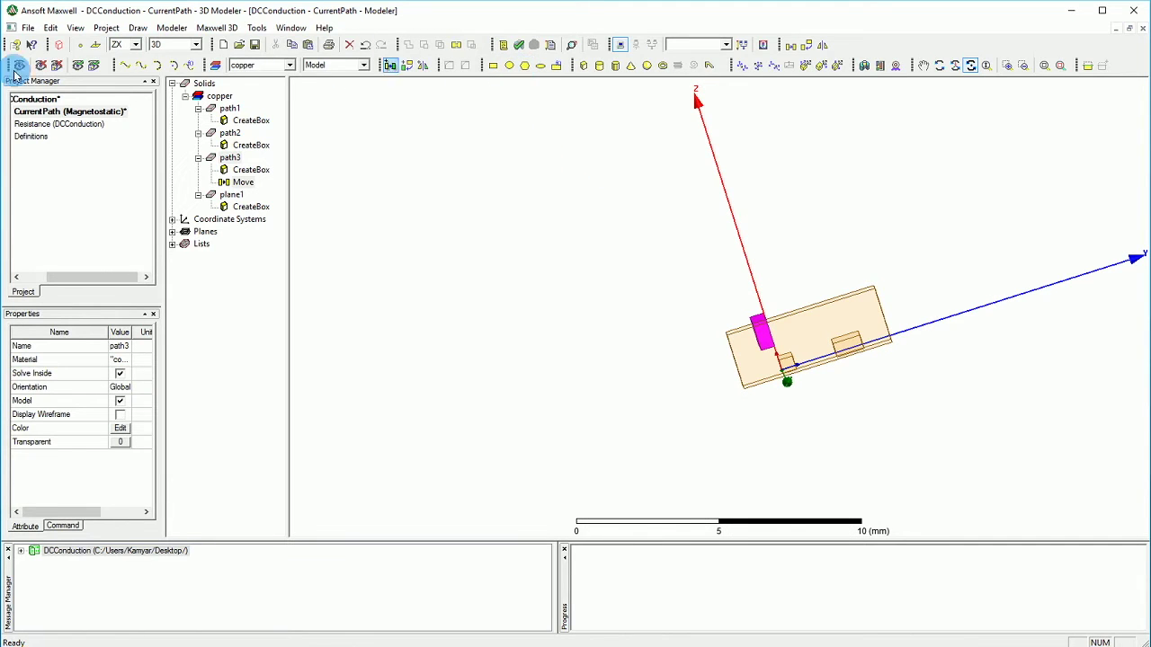
left_click(123, 71)
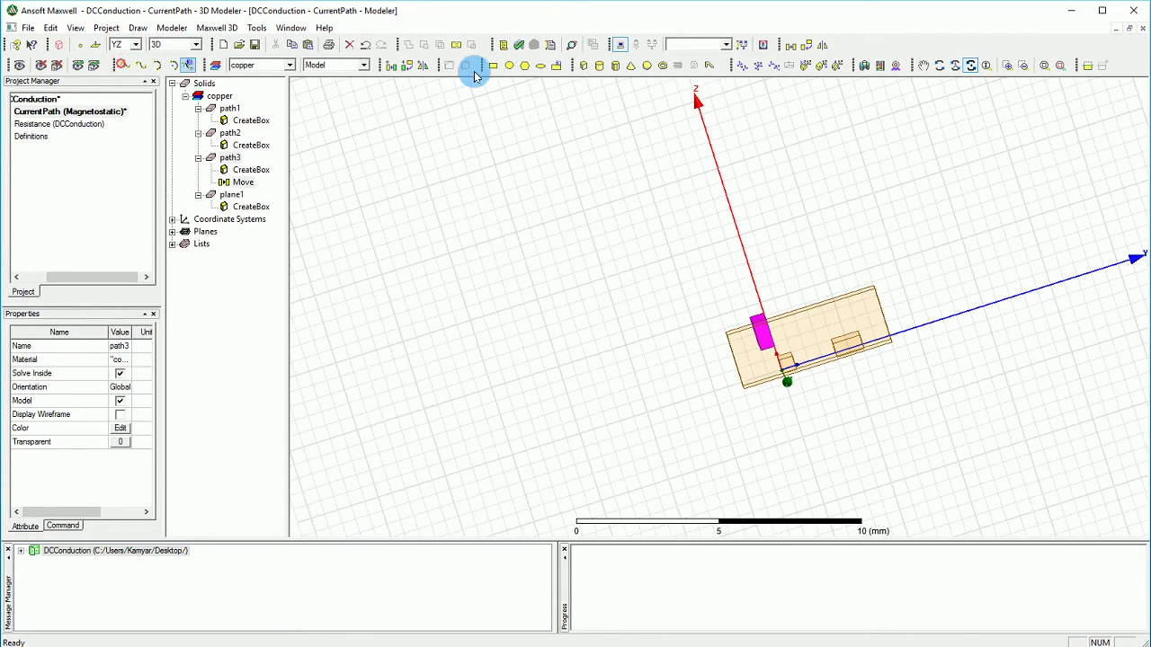
left_click(583, 65)
left_click(864, 307)
left_click(835, 308)
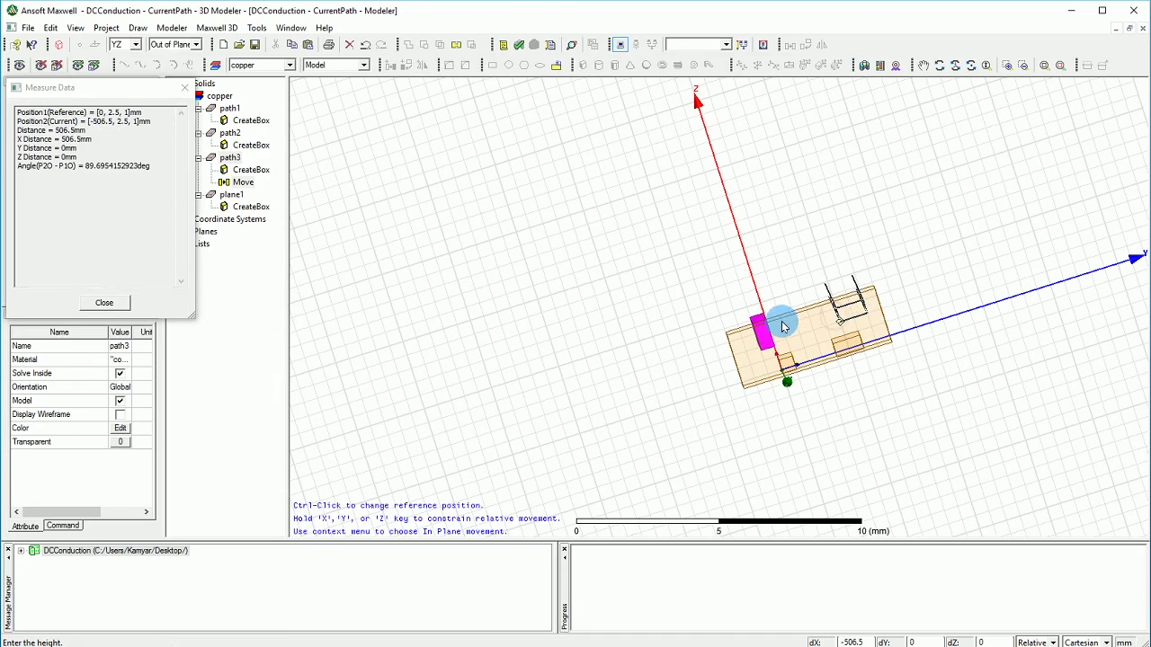
left_click(971, 65)
left_click_drag(925, 162, 809, 315)
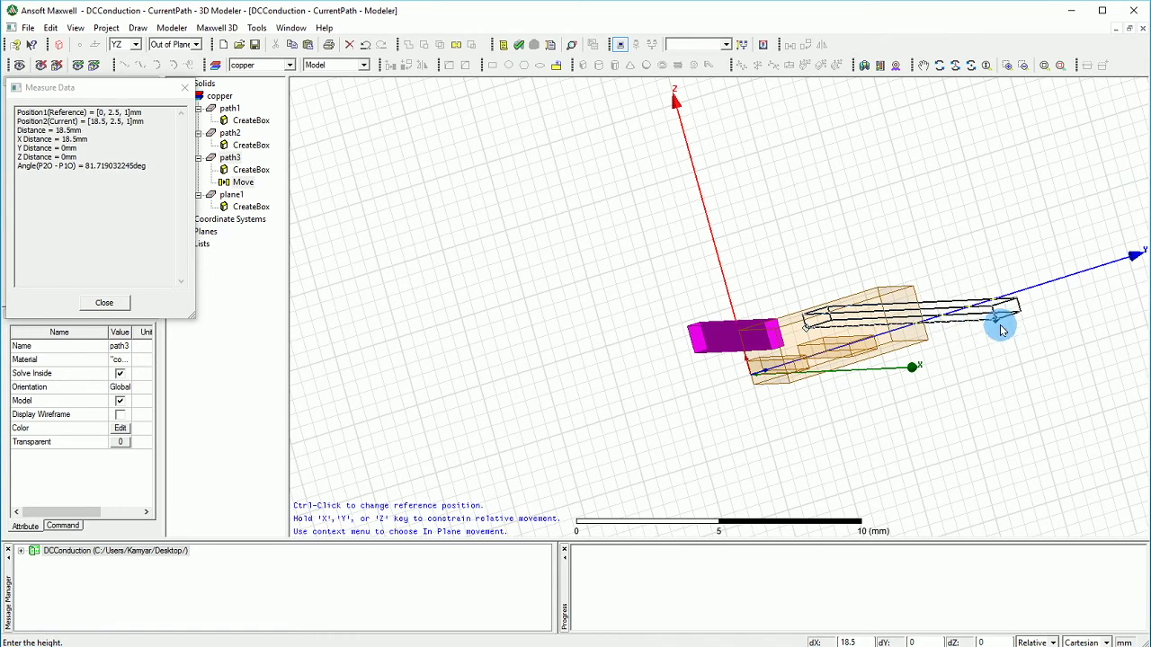
left_click(952, 326)
- Rename the box to out1, colour it orange, and set transparency to 0
left_click(442, 261)
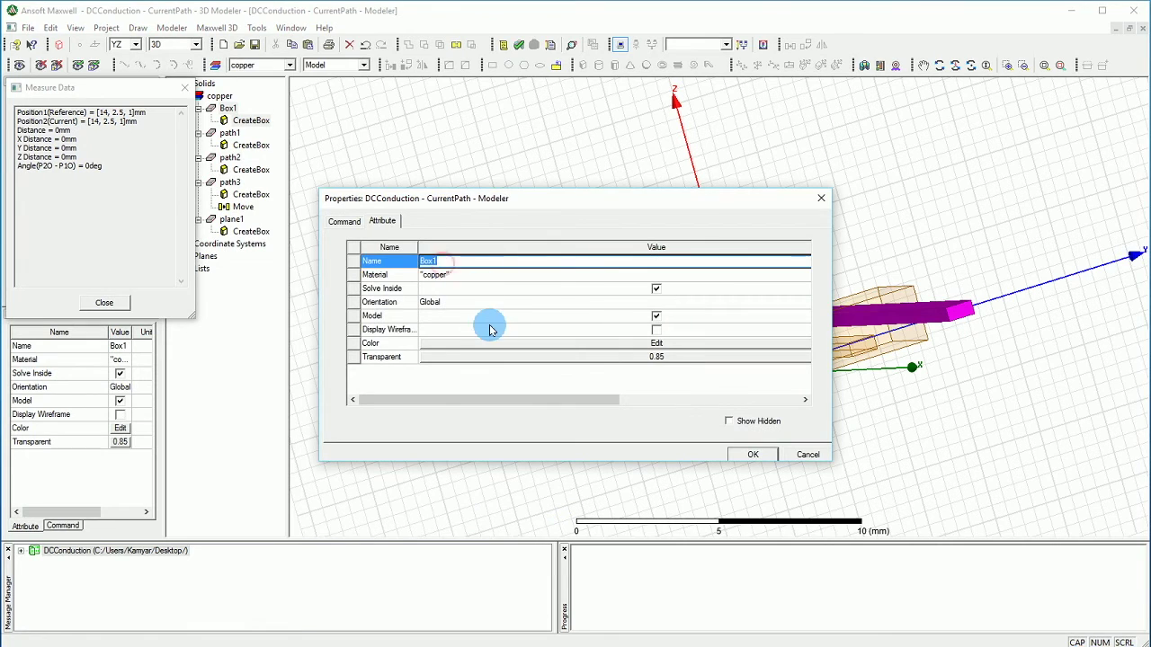
left_click(570, 344)
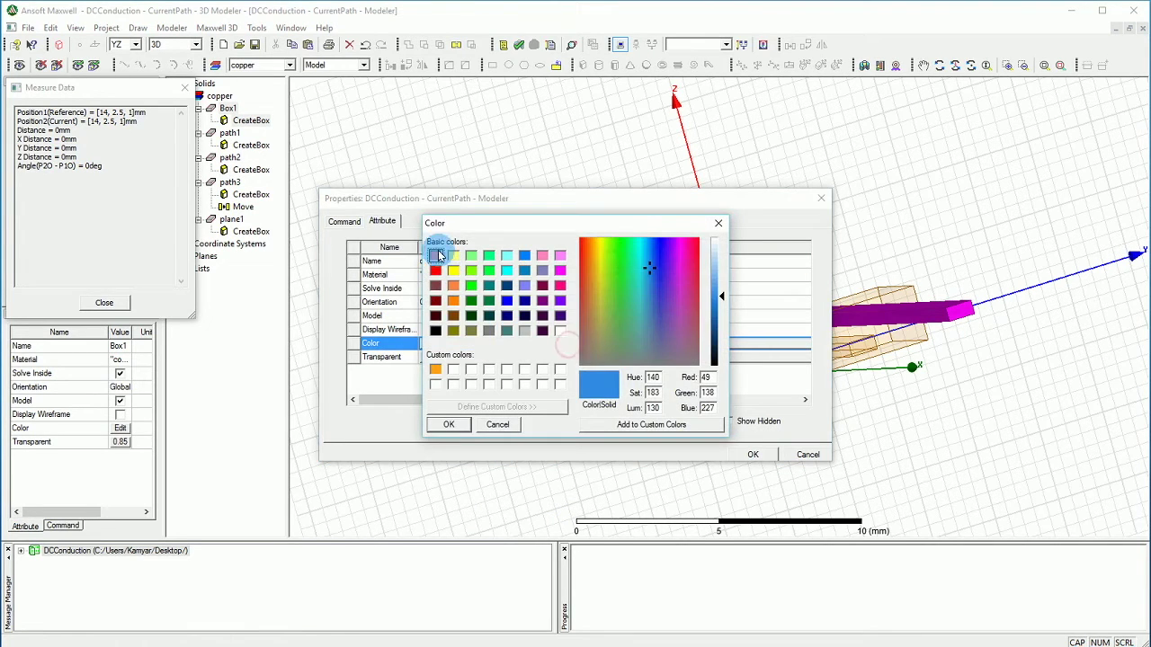
left_click(609, 255)
left_click(589, 242)
left_click(435, 370)
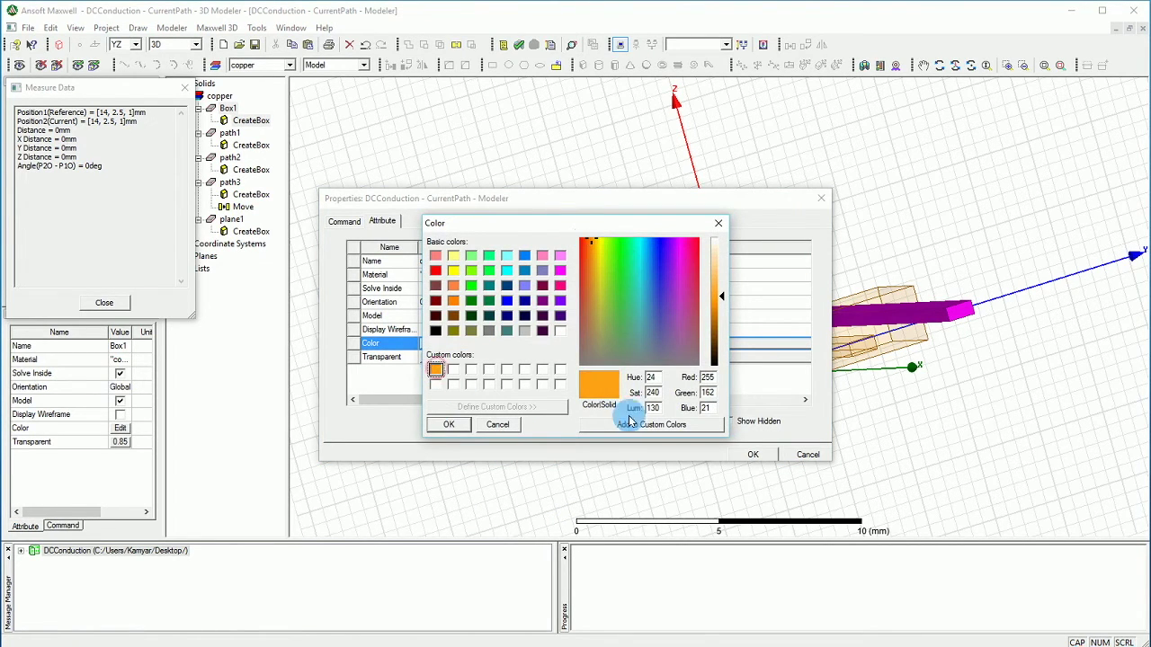
left_click(452, 424)
left_click(635, 357)
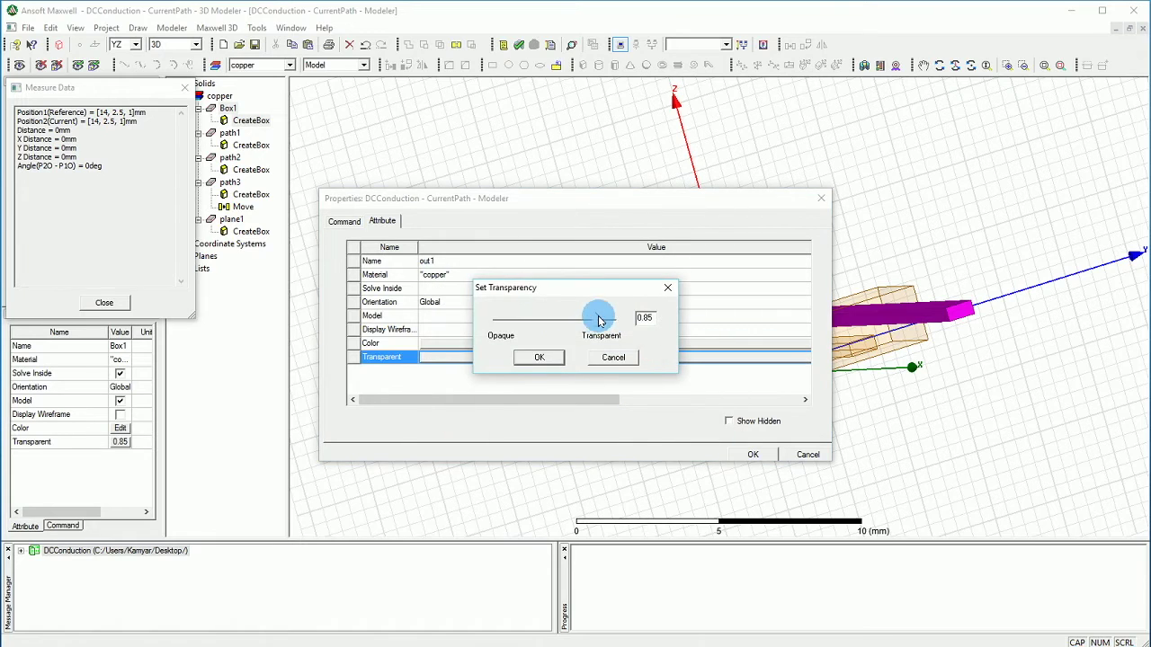
left_click_drag(589, 316, 493, 316)
left_click(526, 354)
- Reposition out1 and resize it to XSize 6, YSize -1, ZSize -0.5 mm
left_click(769, 454)
left_click(848, 450)
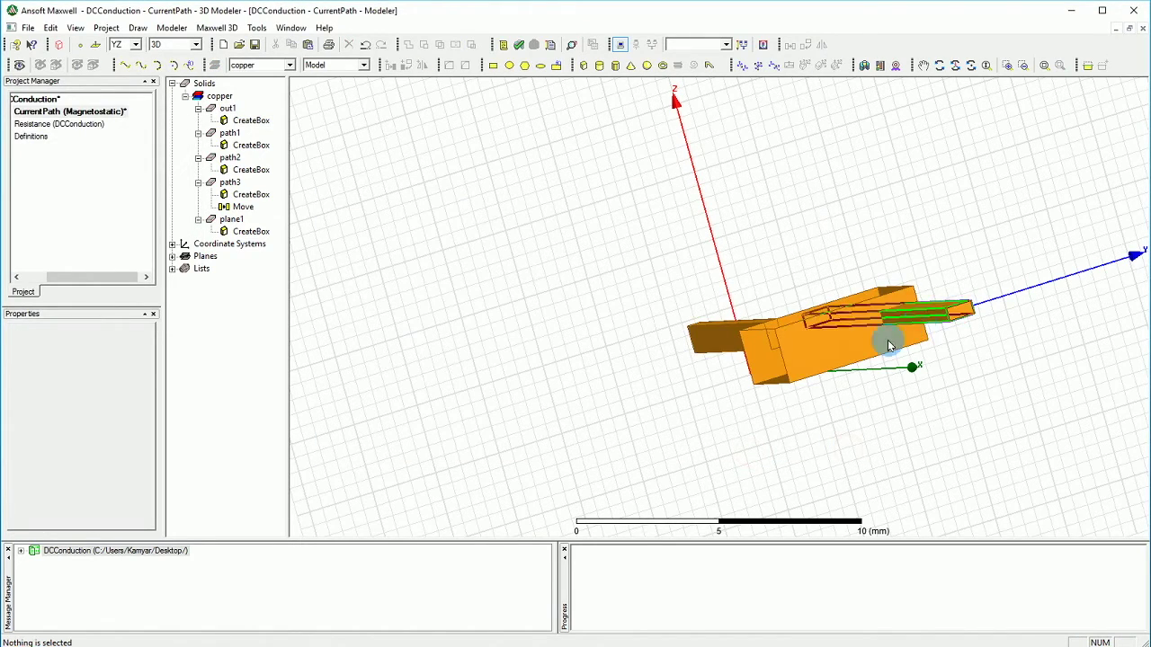
left_click(971, 64)
left_click_drag(951, 254, 1008, 271)
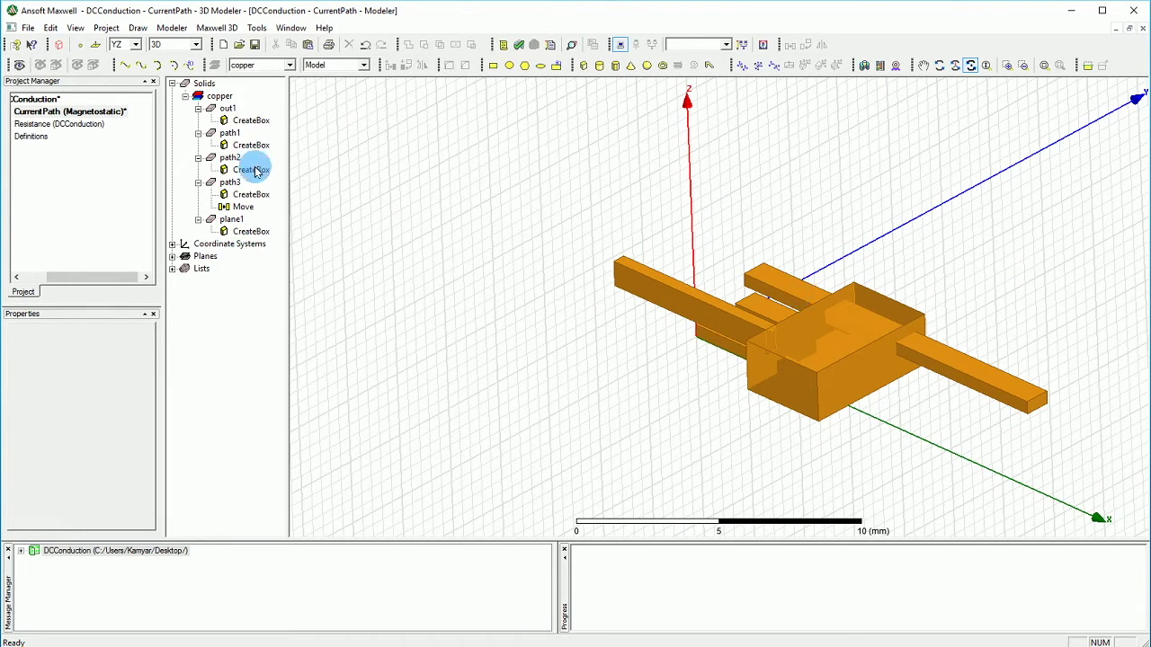
left_click(250, 123)
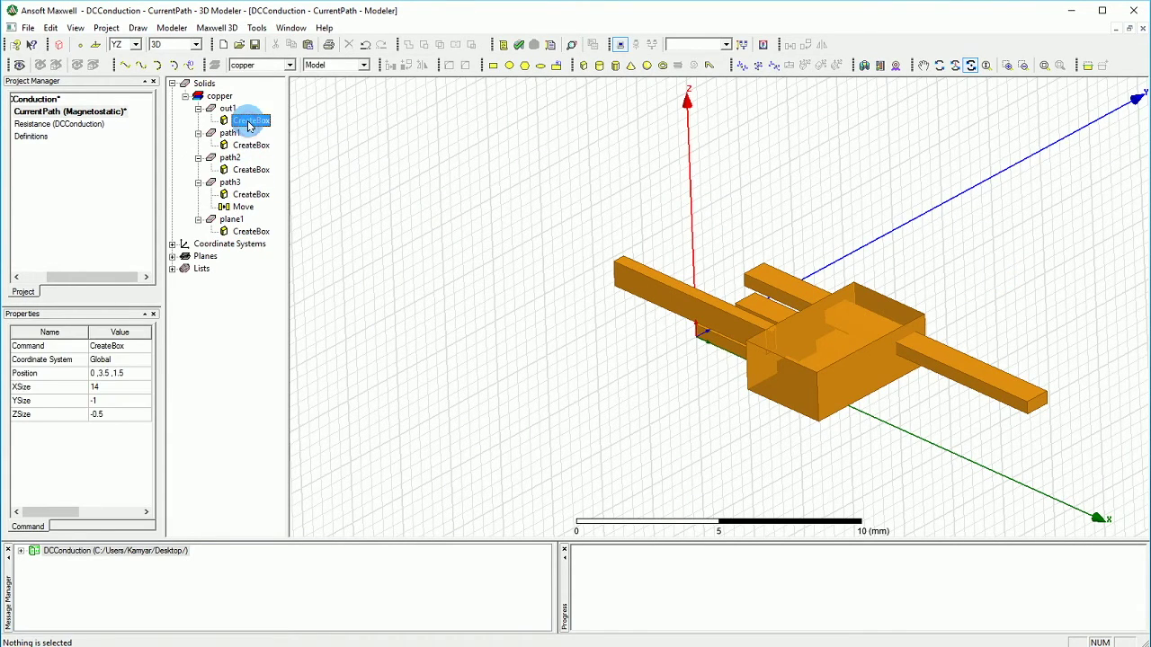
left_click(104, 387)
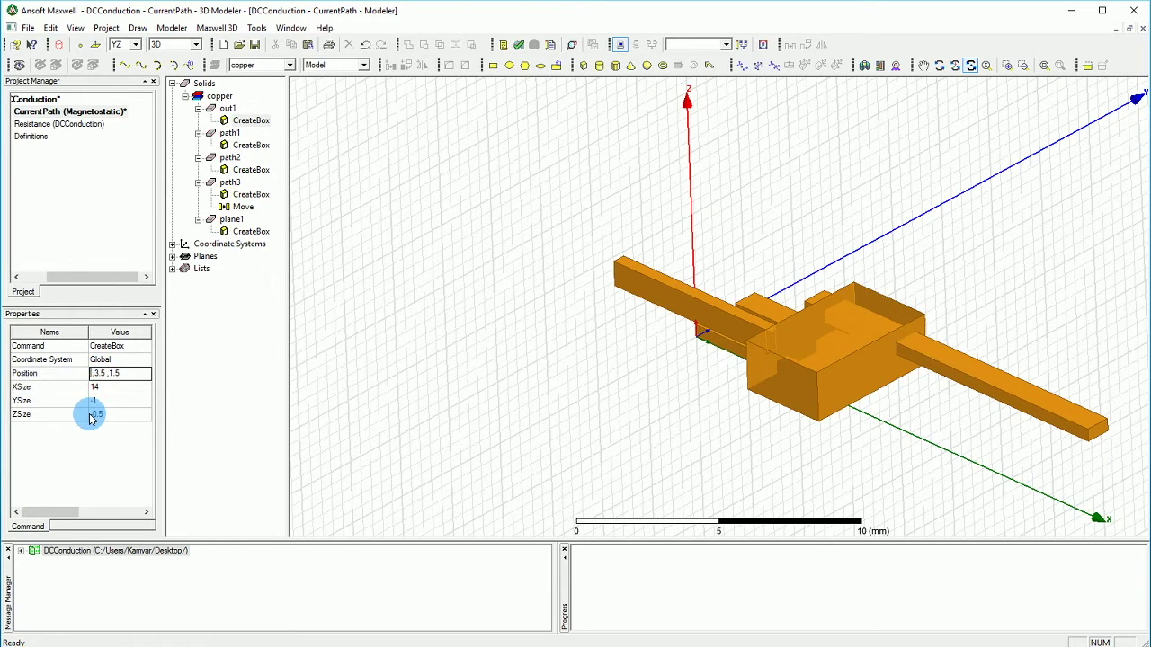
left_click(114, 387)
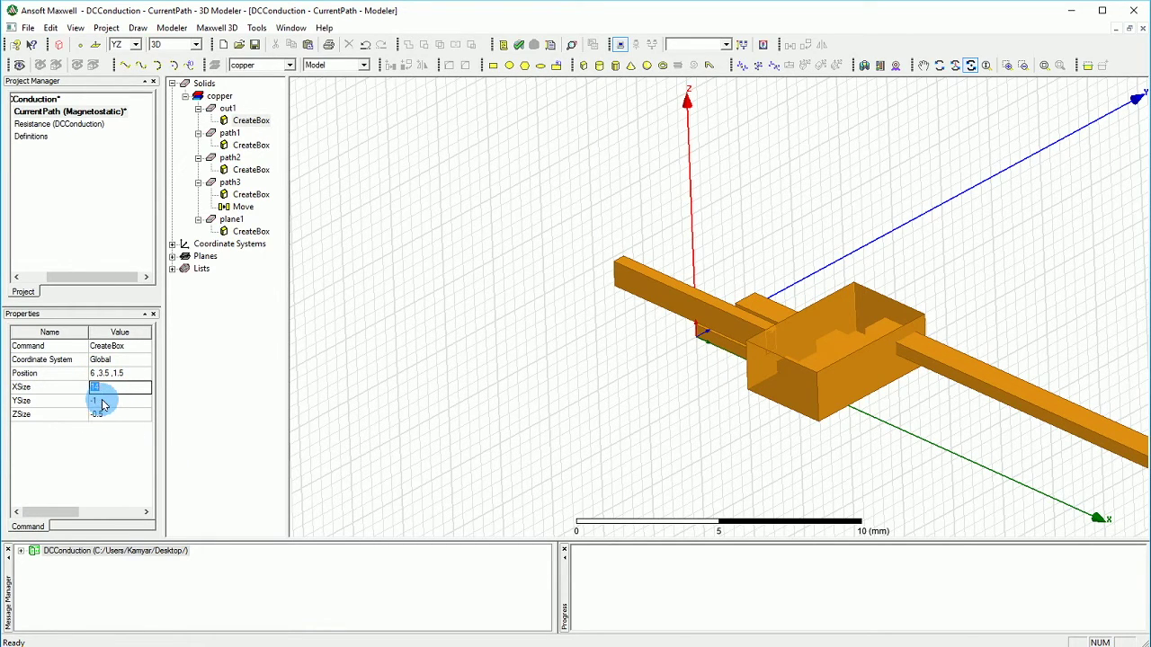
left_click(106, 402)
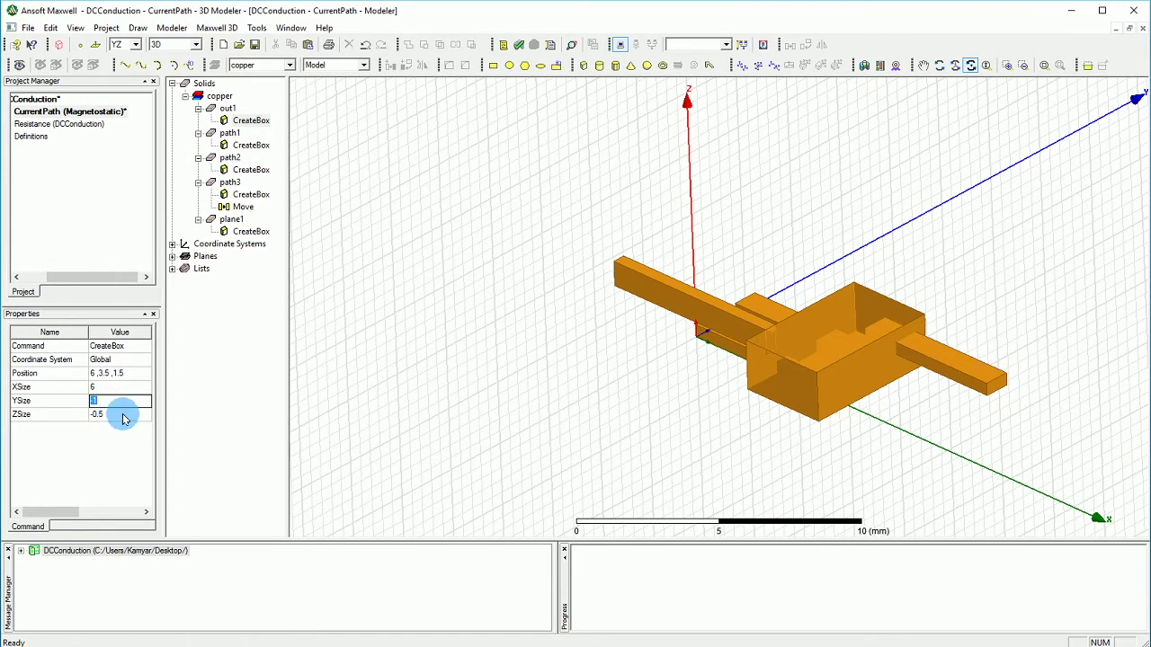
left_click(683, 460)
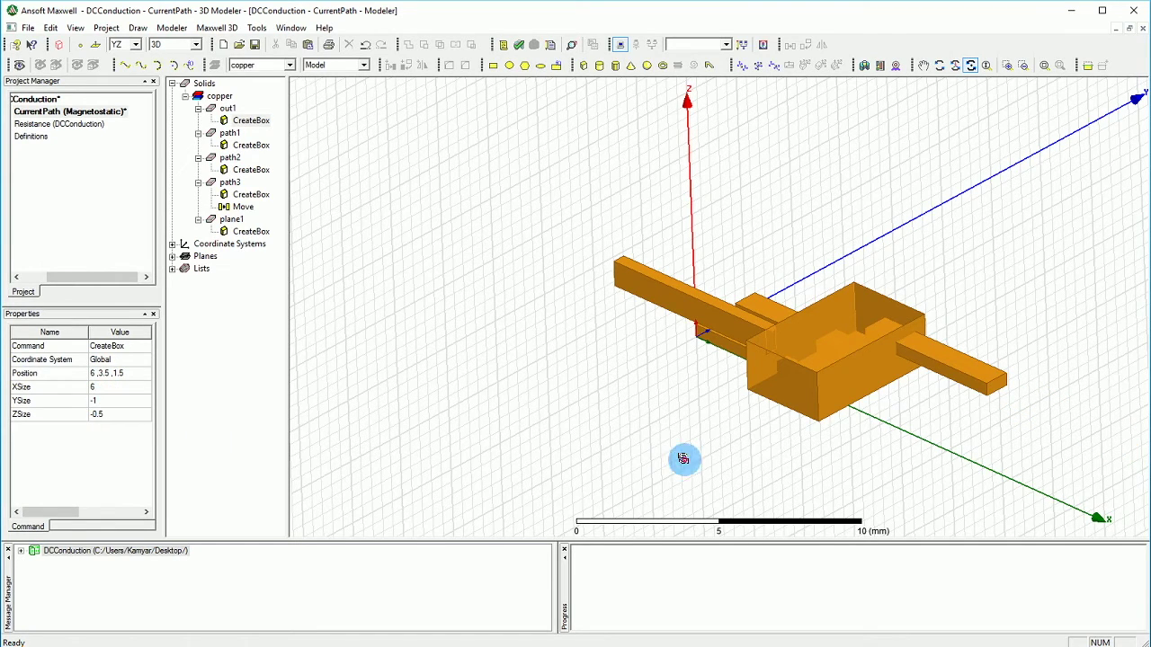
left_click(869, 231)
- Orbit the view and set the drawing plane to YZ to draw another box
left_click(971, 66)
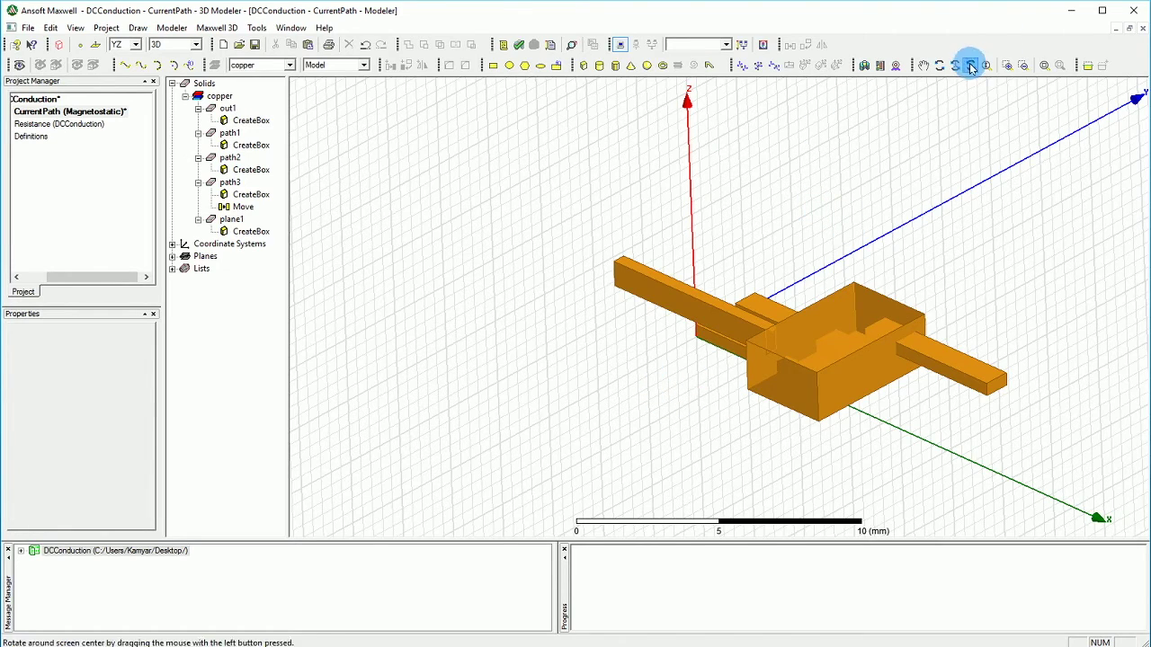
left_click_drag(734, 430, 738, 385)
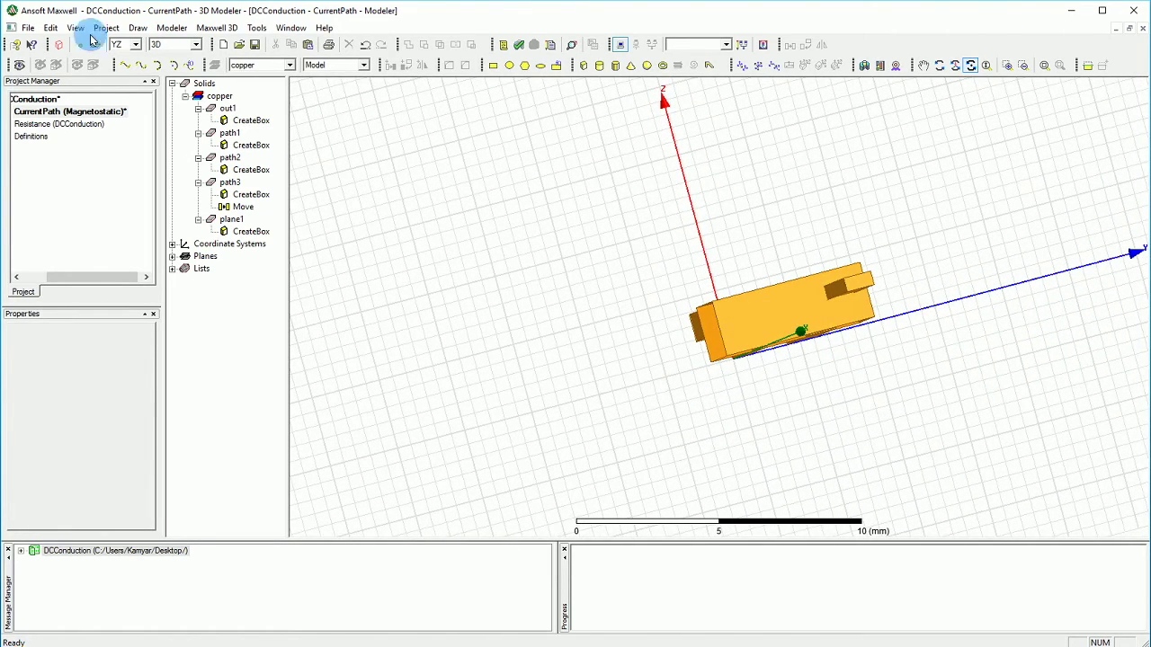
left_click(125, 65)
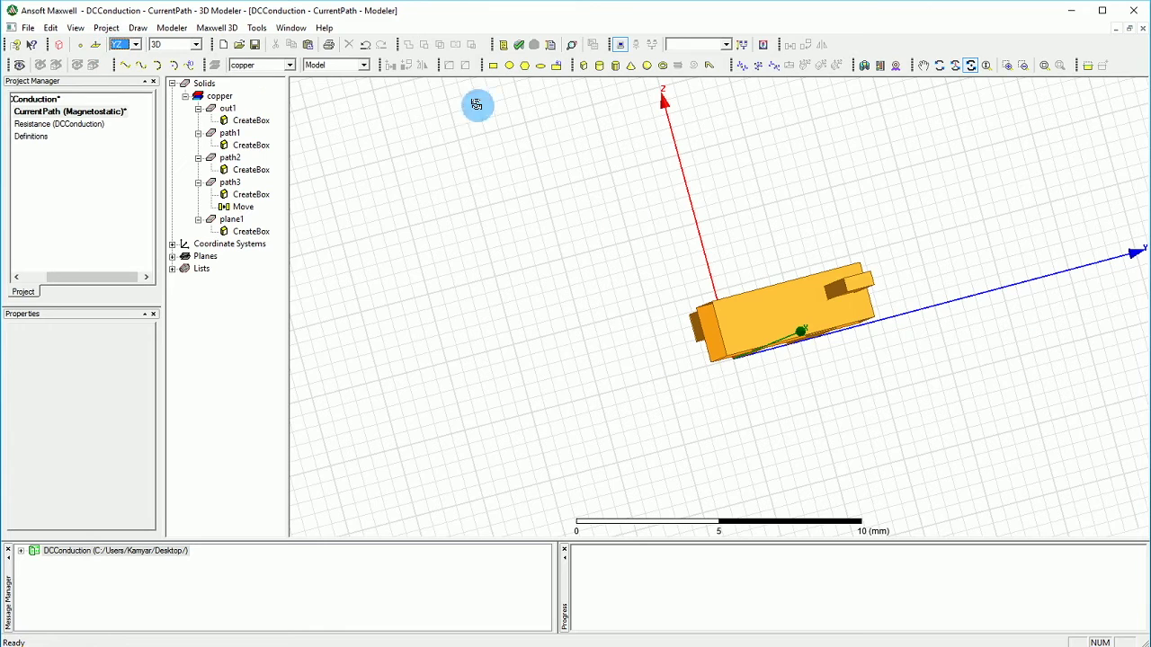
left_click(583, 67)
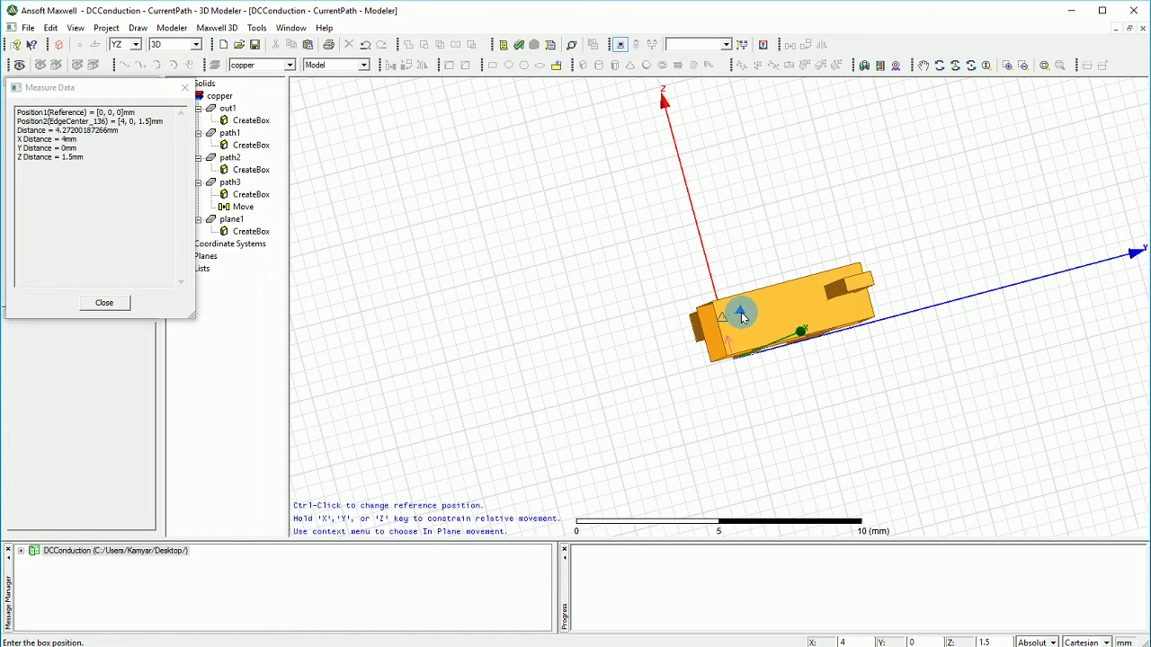
- Draw a box along the block's top edge and rename it out2
left_click(715, 304)
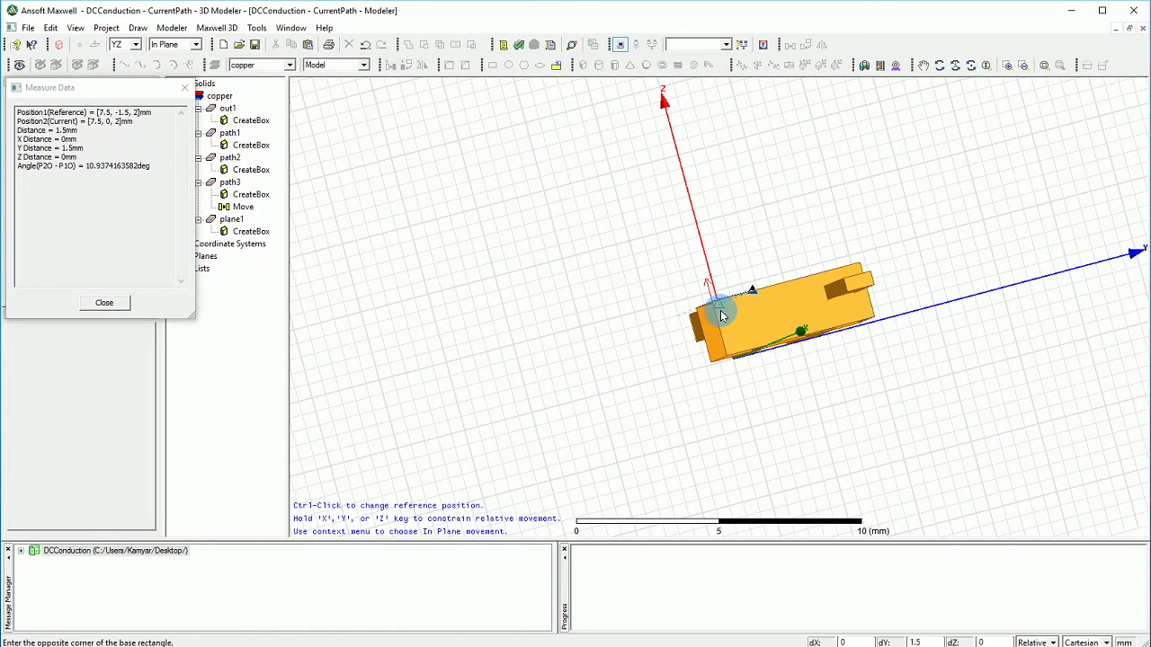
scroll(726, 322, "up", 5)
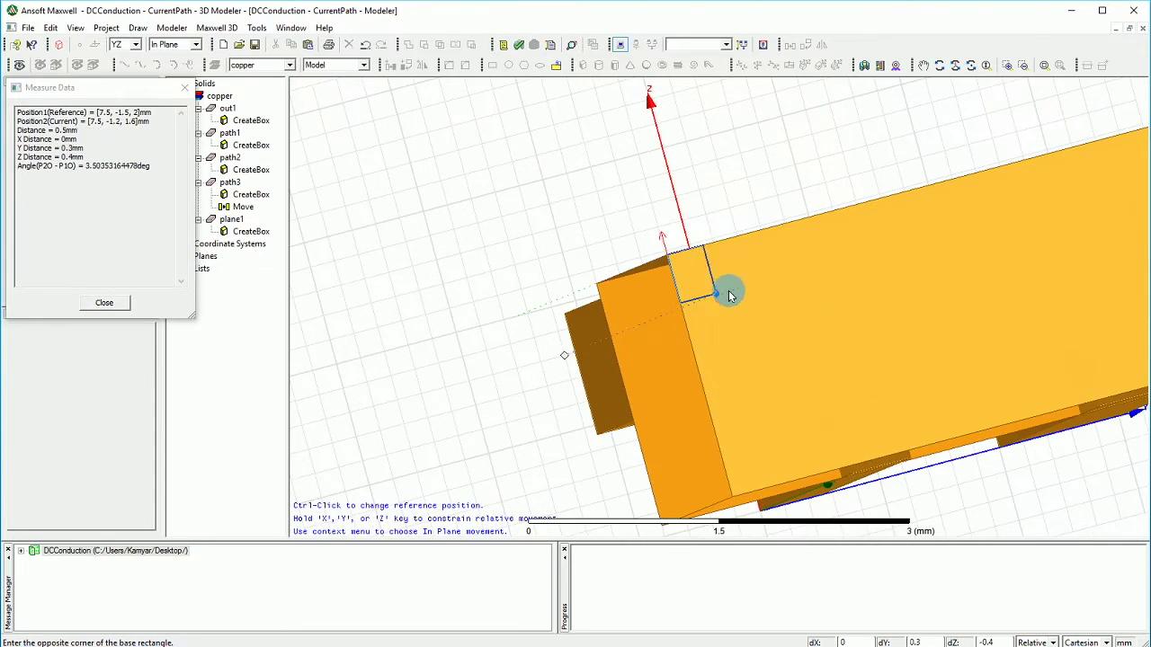
left_click(700, 284)
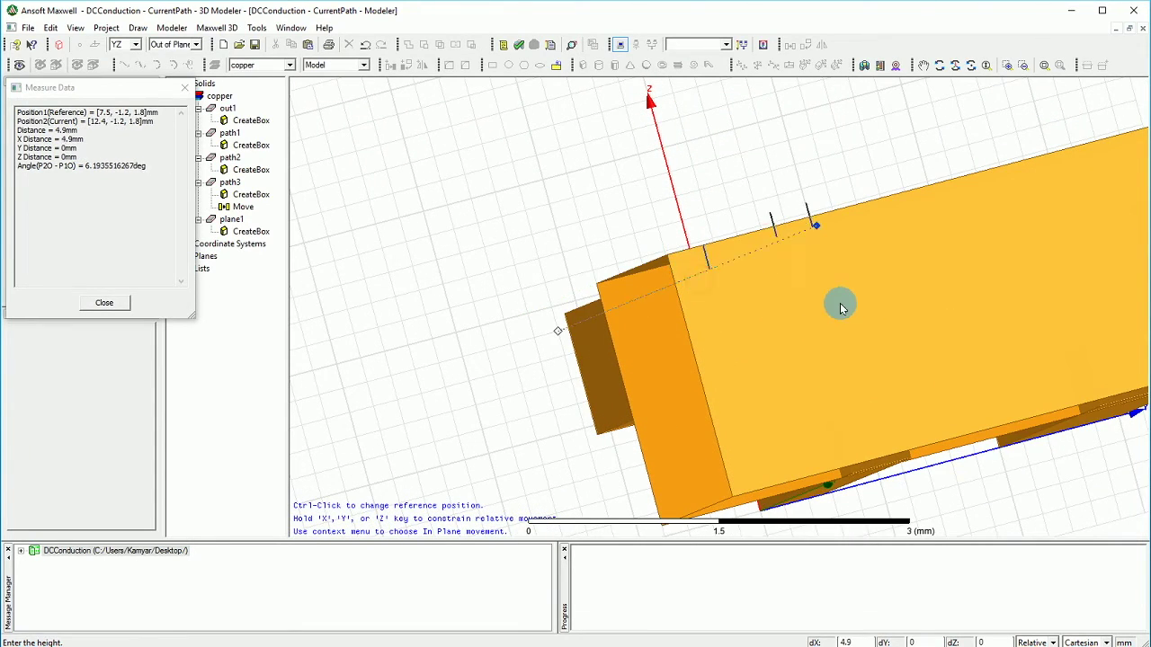
left_click(915, 303)
left_click(466, 260)
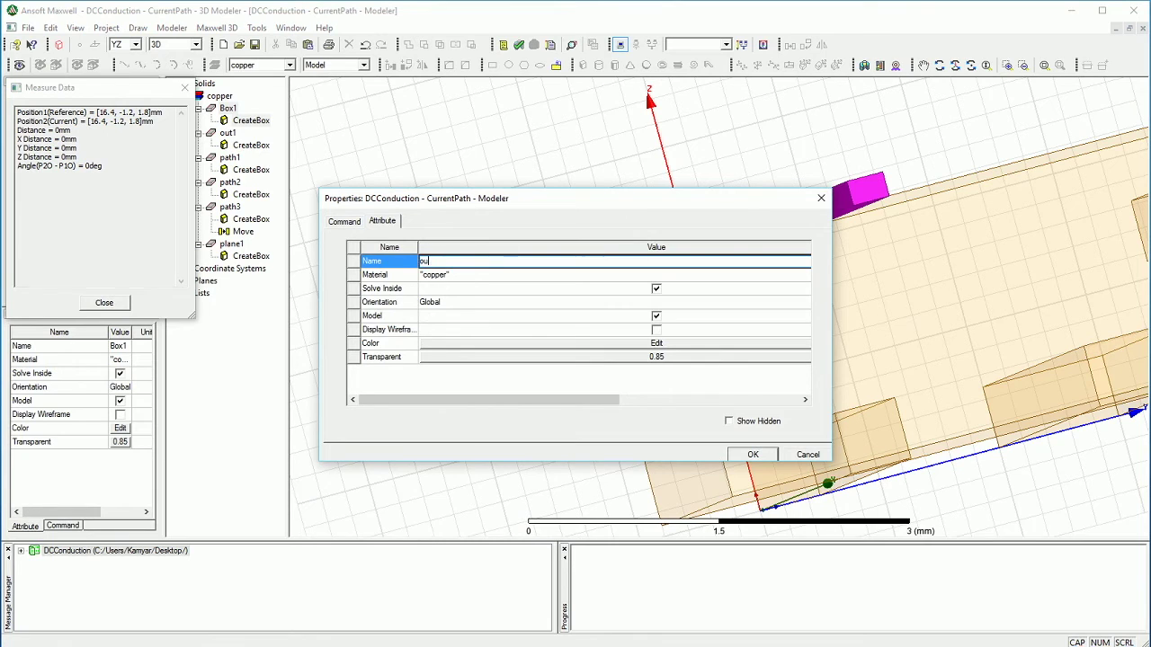
type("out")
key("Return")
- Set out2's transparency to 0.02 so it is nearly opaque
left_click_drag(602, 398, 554, 398)
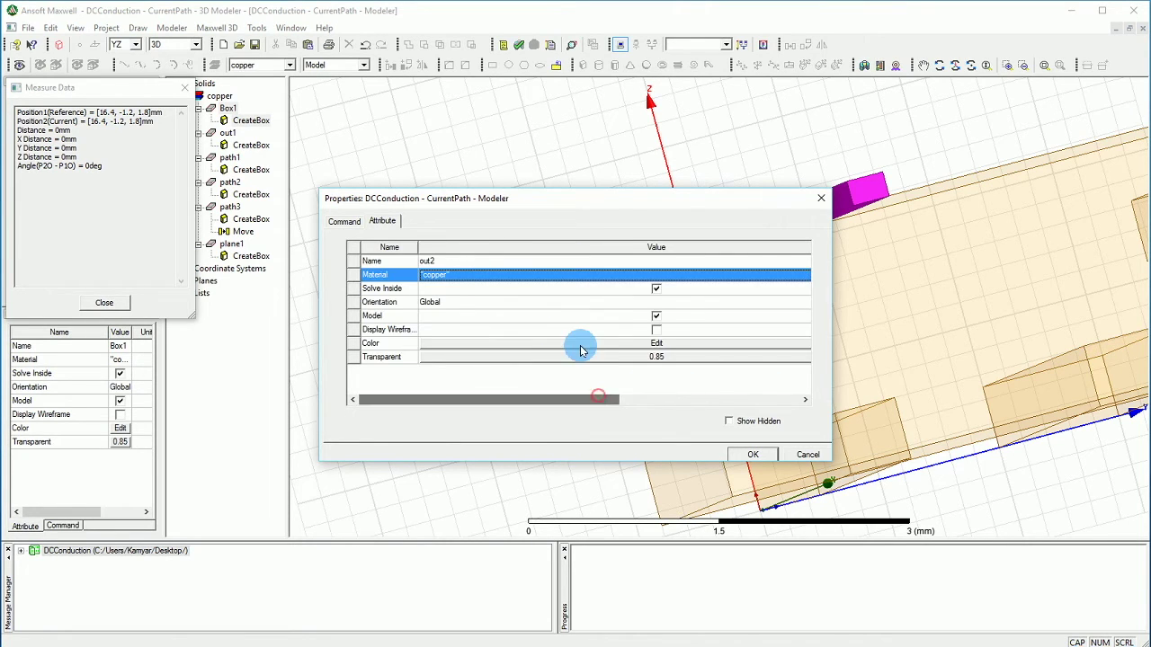
left_click(583, 356)
left_click_drag(552, 324, 501, 326)
left_click(528, 355)
left_click(620, 357)
left_click(544, 361)
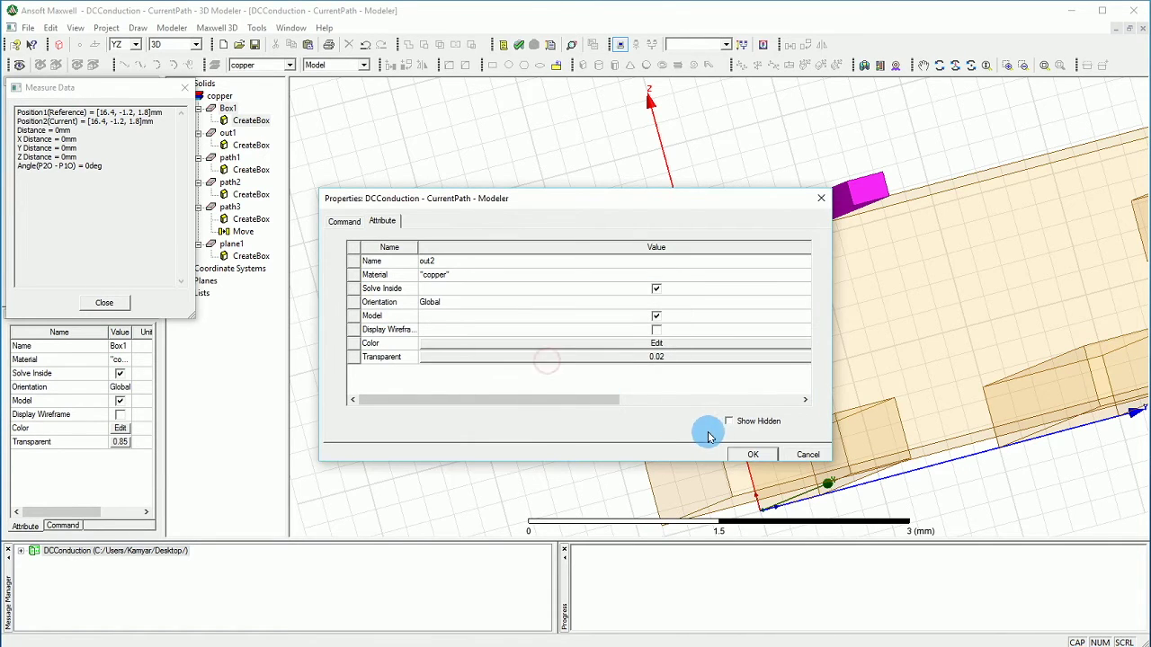
- Colour out2 with the saved orange custom colour and apply the properties
left_click(517, 343)
left_click(445, 373)
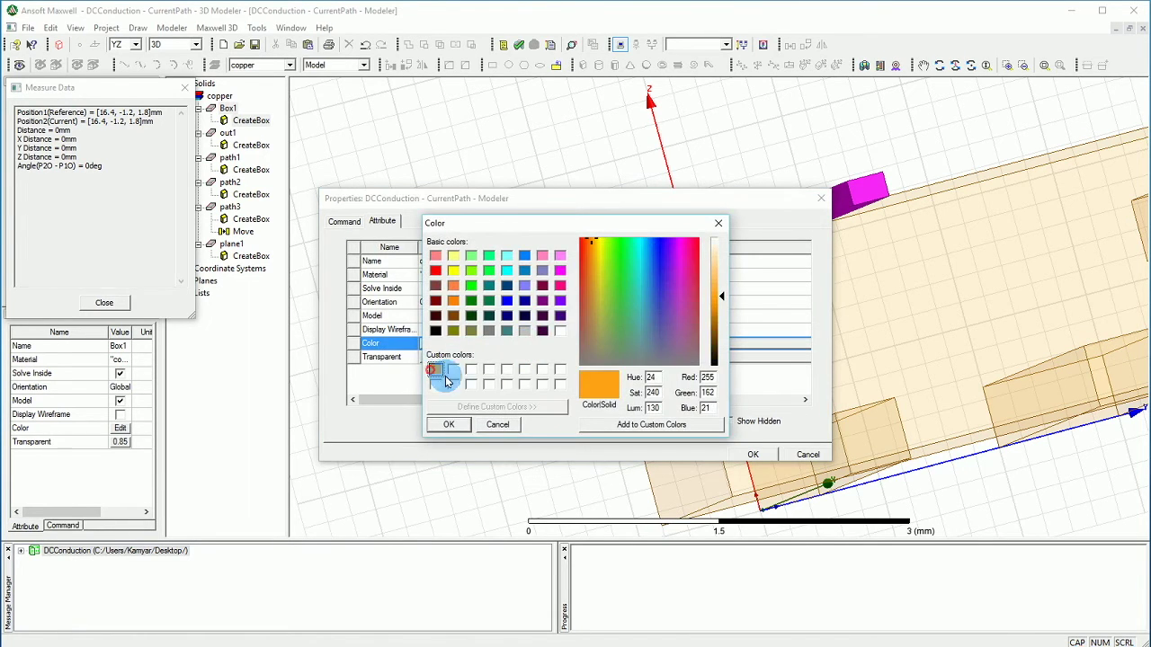
left_click(447, 423)
left_click(752, 454)
left_click(633, 195)
left_click(972, 65)
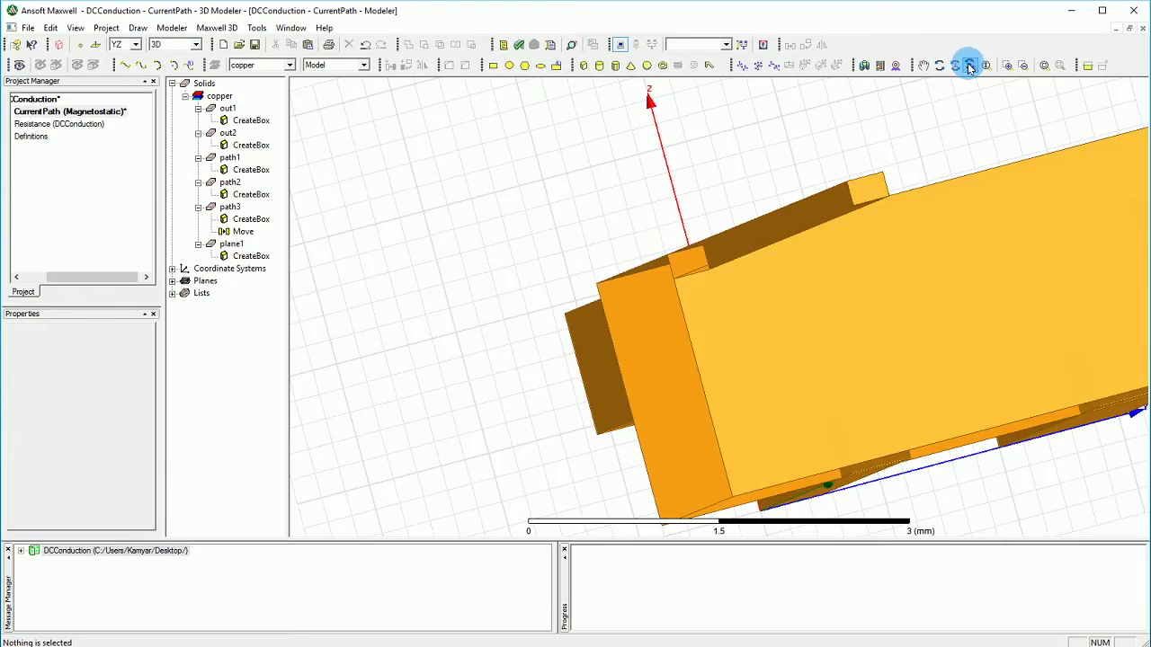
- Measure the outlet bar's end vertex position to read x = 12
left_click_drag(780, 192, 1043, 406)
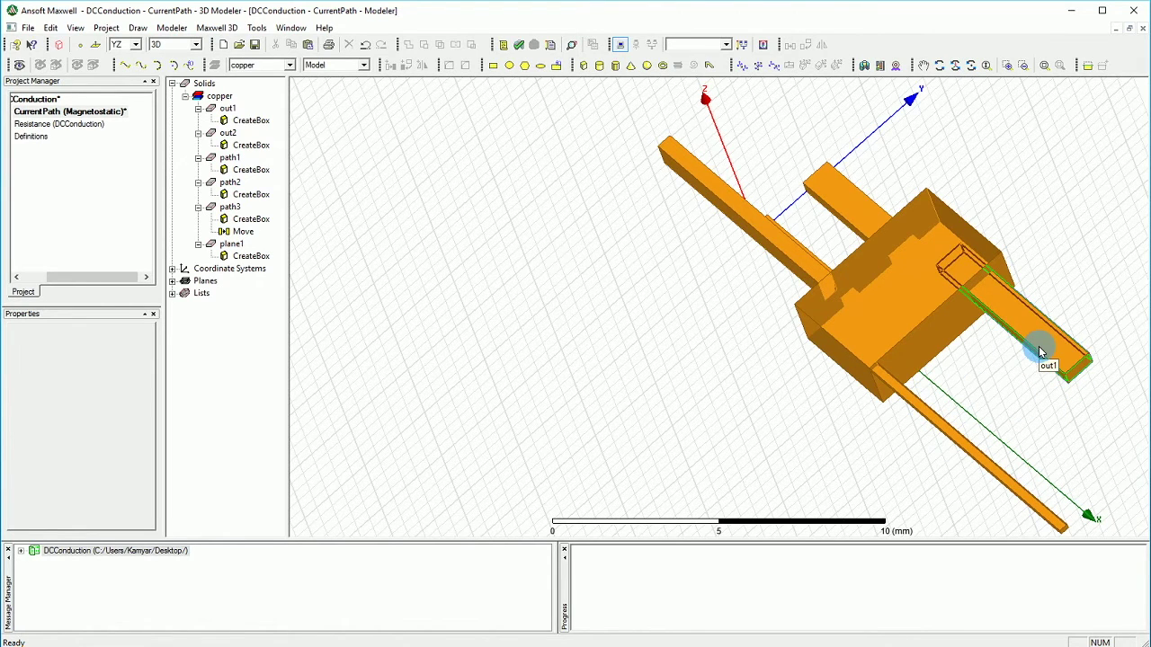
left_click(171, 28)
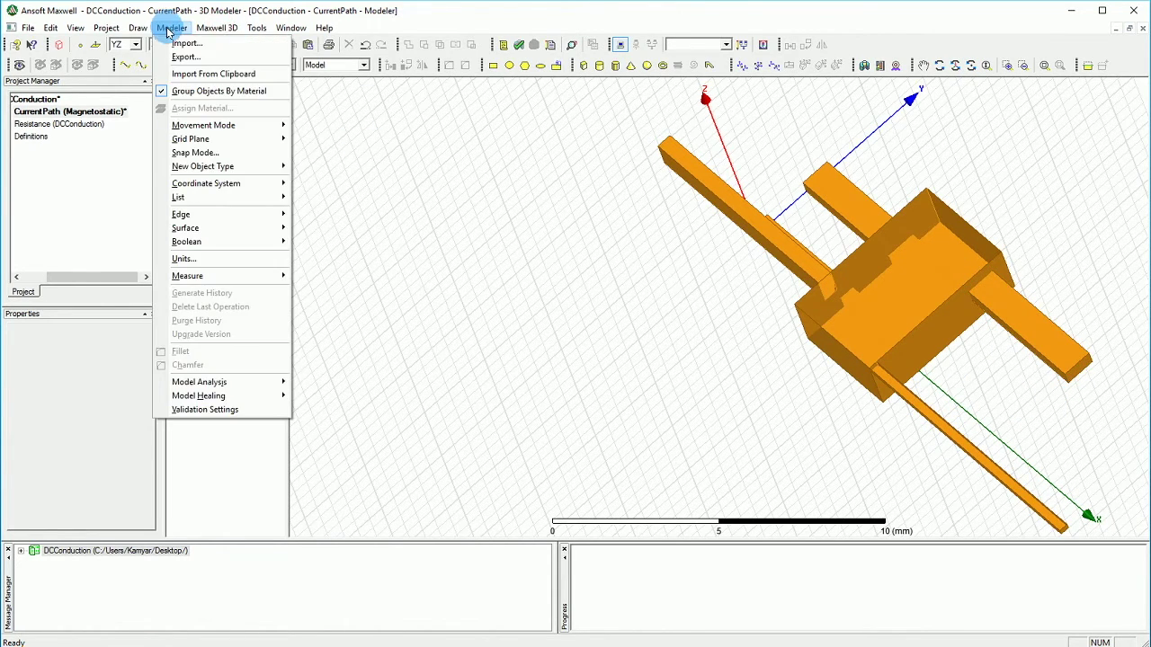
mouse_move(183, 245)
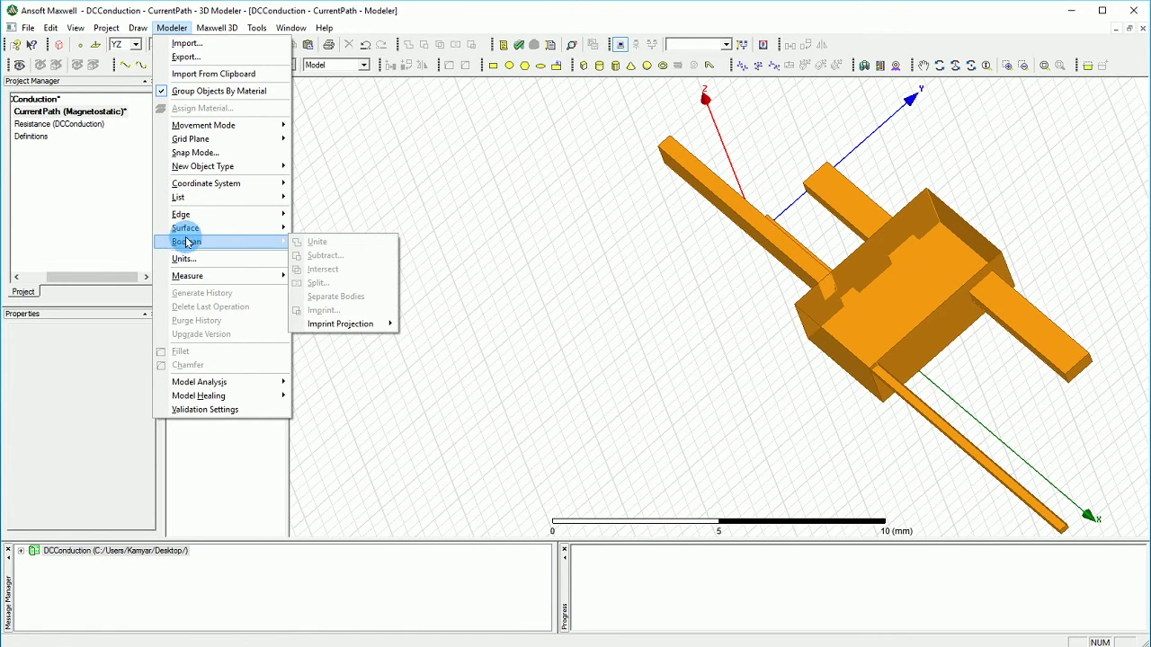
mouse_move(211, 276)
left_click(322, 276)
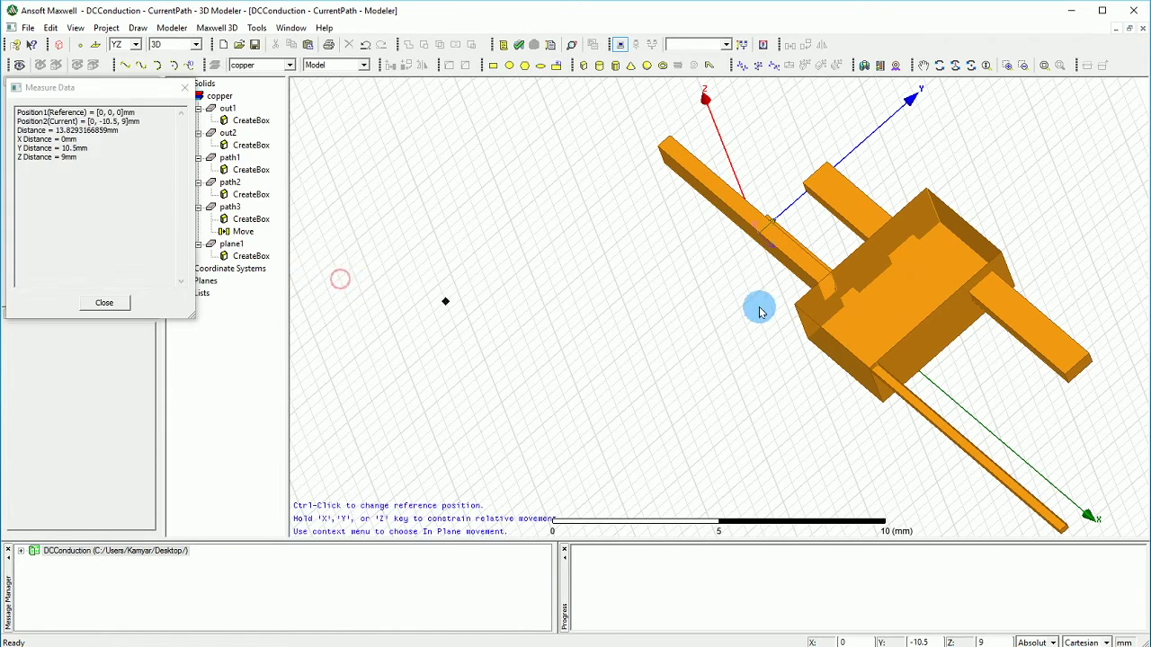
left_click(1066, 378, "ctrl")
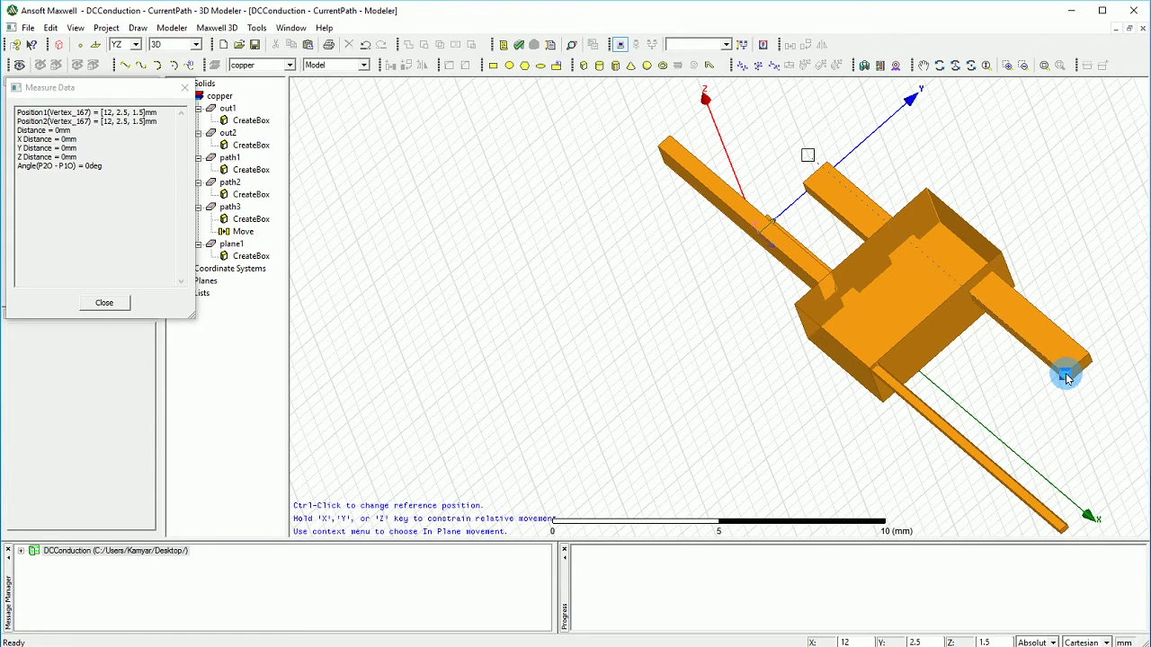
key("Escape")
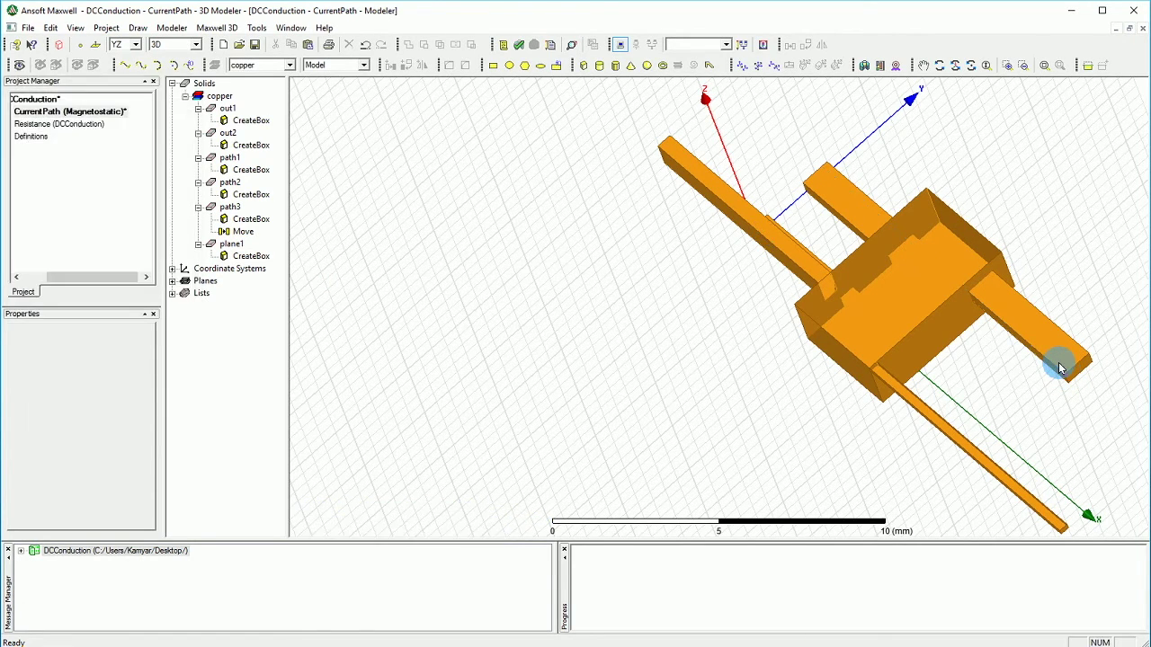
- Set out2's CreateBox XSize to 12-7.5
left_click(228, 142)
left_click(104, 387)
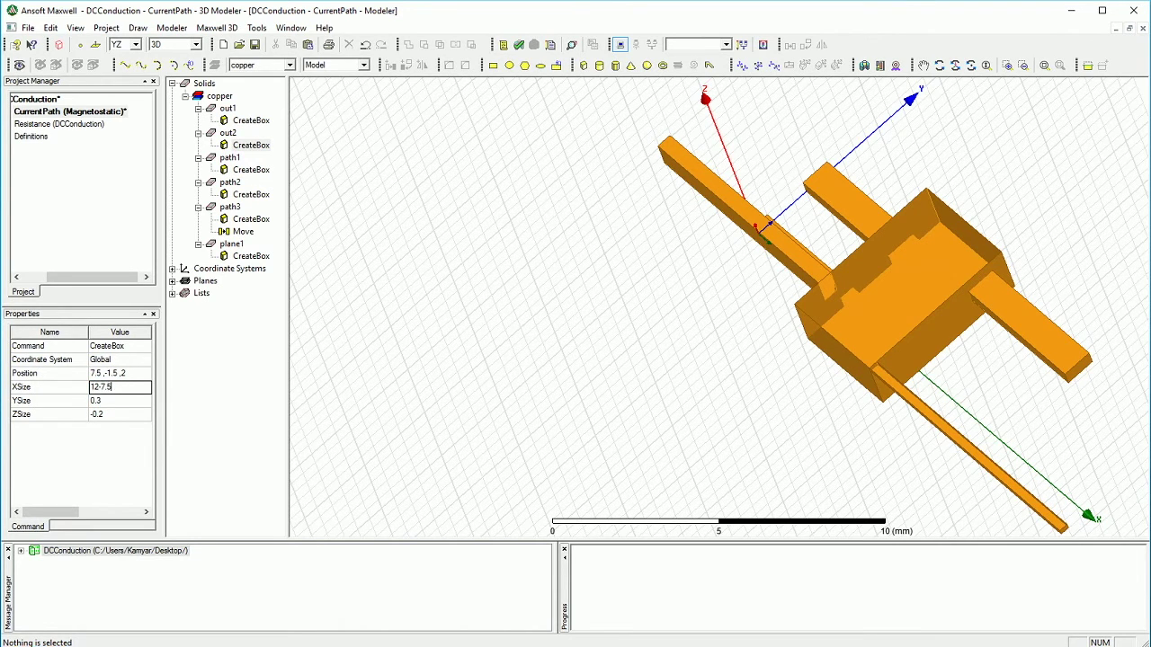
key("Tab")
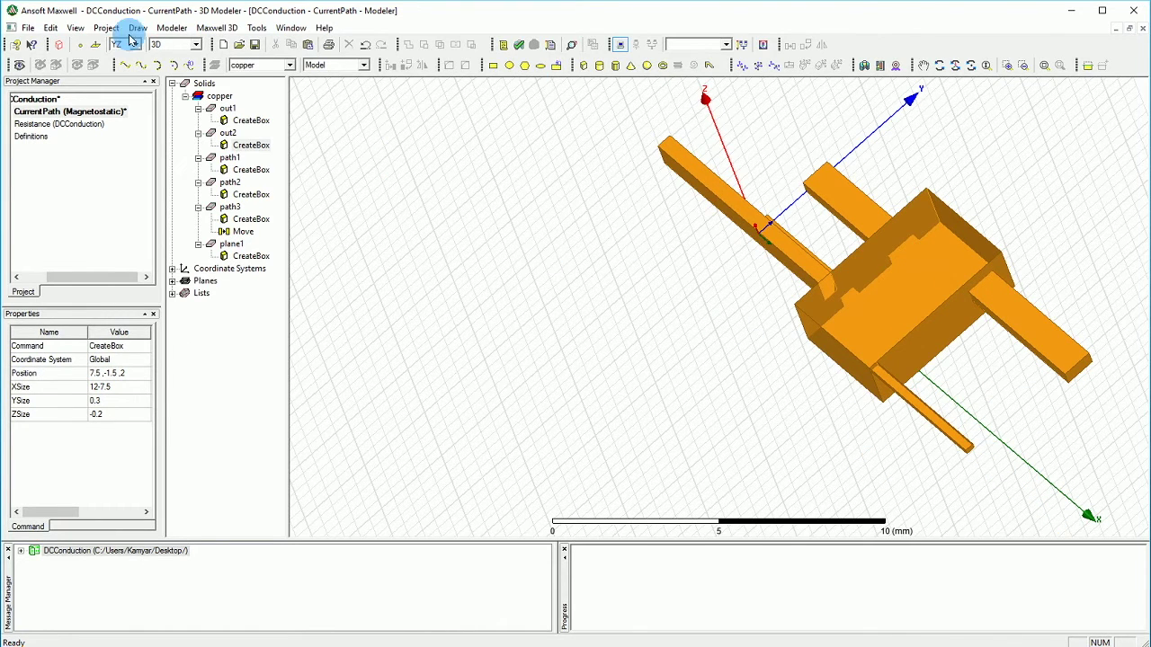
- Measure the position of out2's end vertex
left_click(172, 27)
mouse_move(213, 273)
left_click(321, 278)
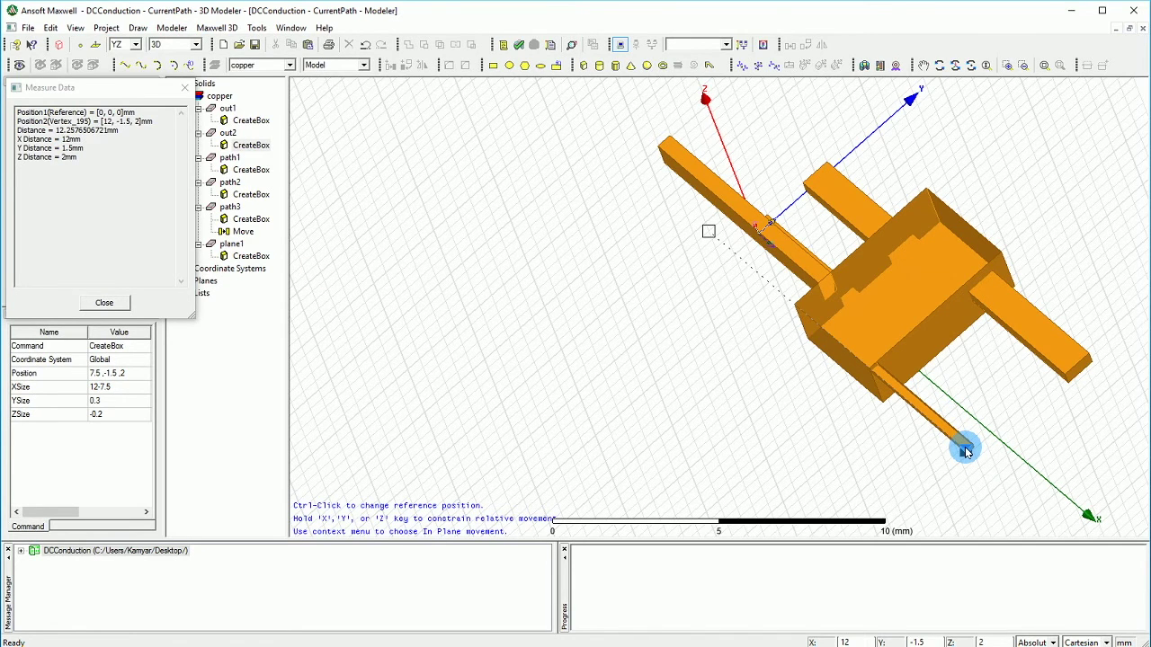
key("Escape")
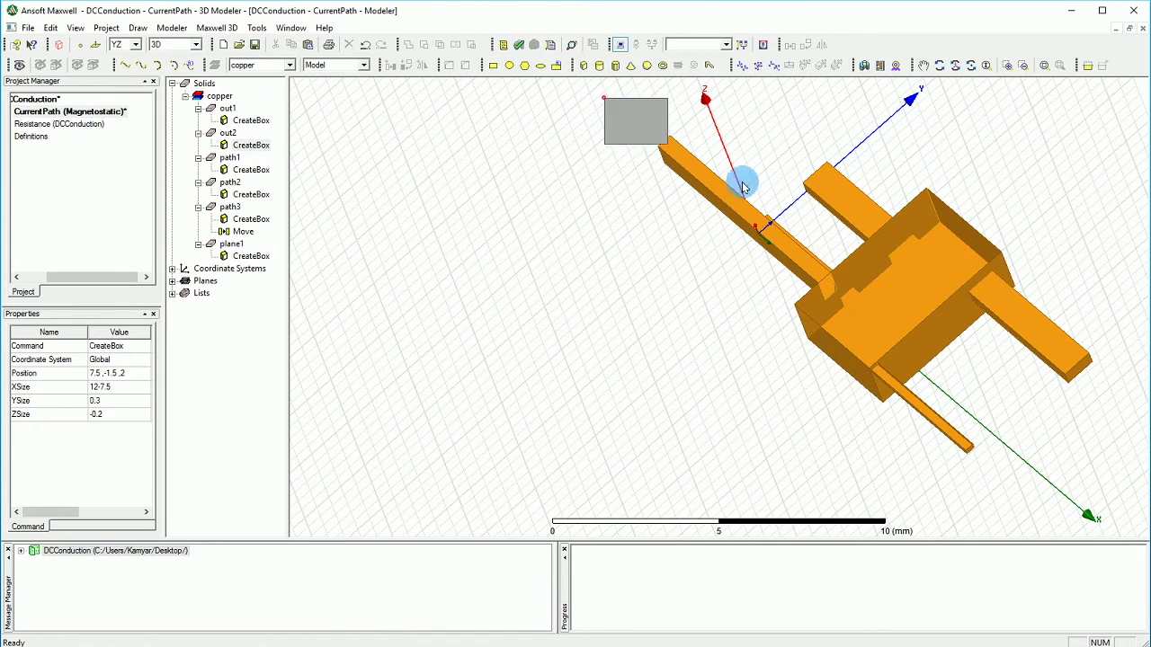
- Select all six copper solids and unite them into path1
left_click(1133, 504)
key("ctrl+a")
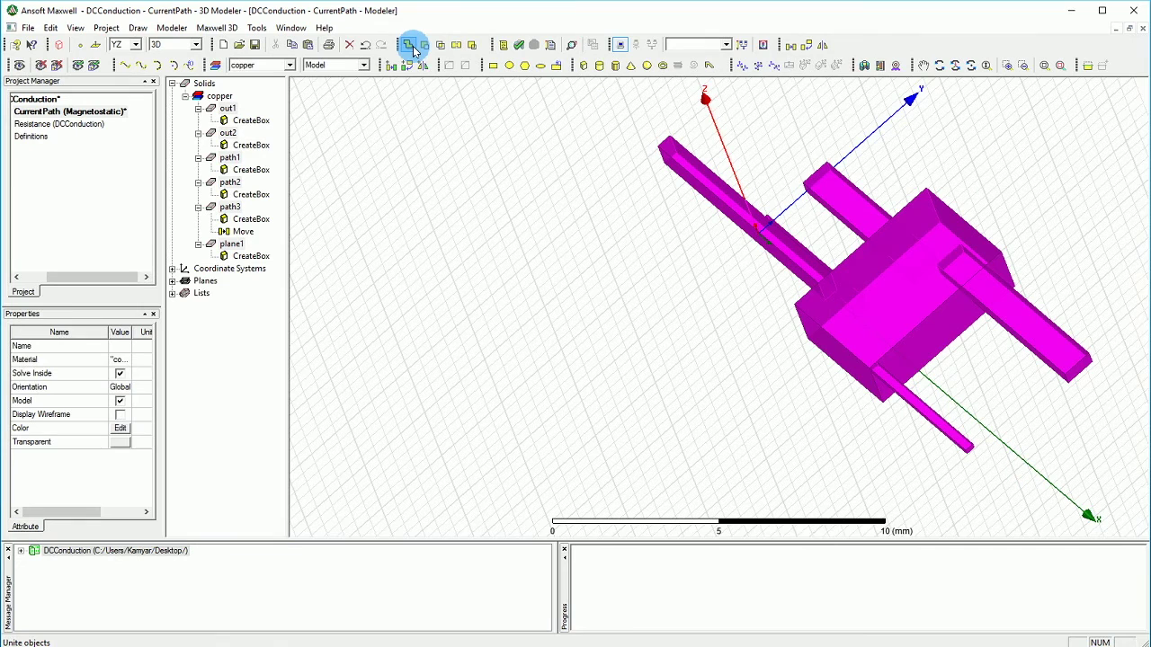
left_click(410, 46)
left_click(621, 371)
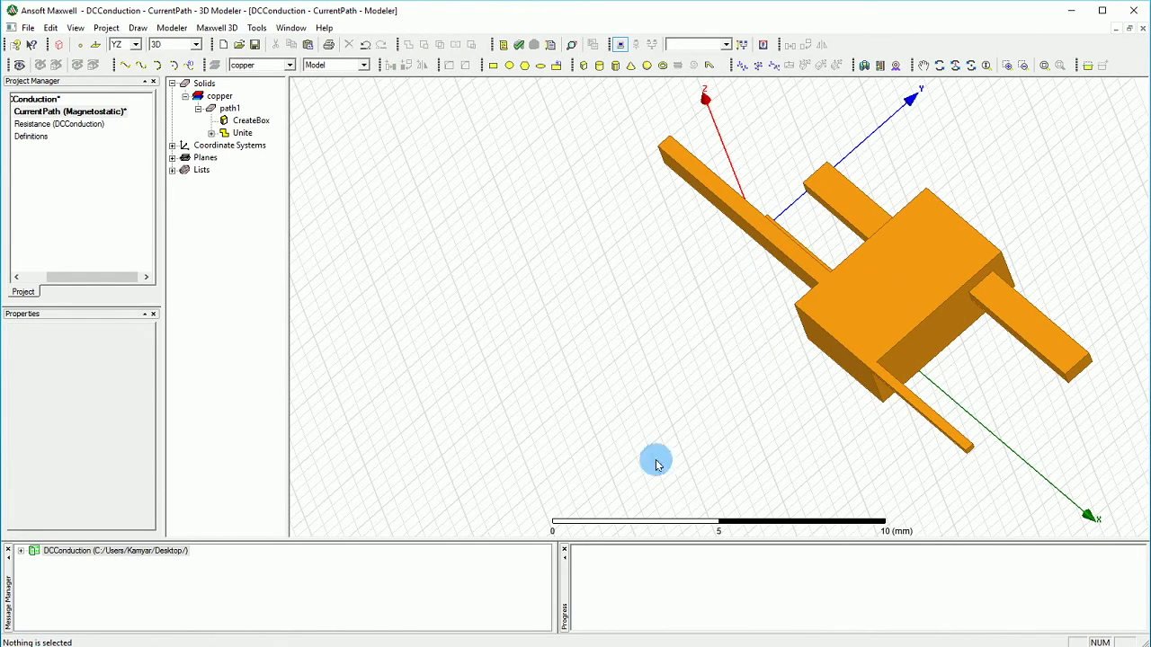
- Orbit the view and inspect the merged path1 solid
left_click(970, 65)
left_click_drag(916, 164, 983, 241)
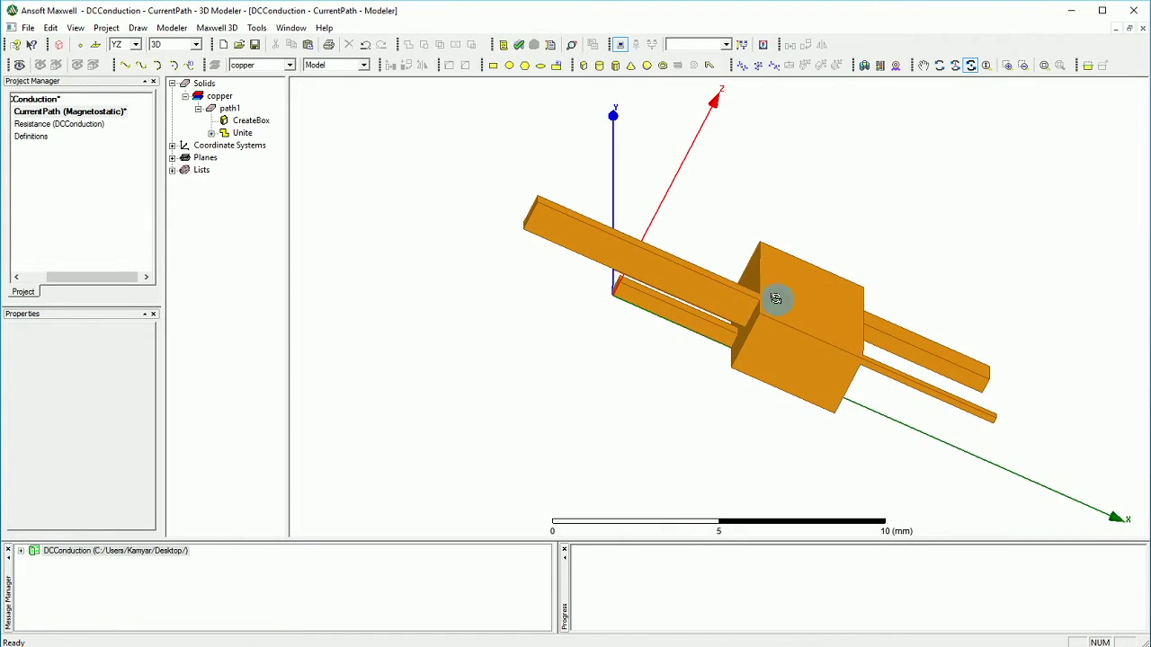
key("Escape")
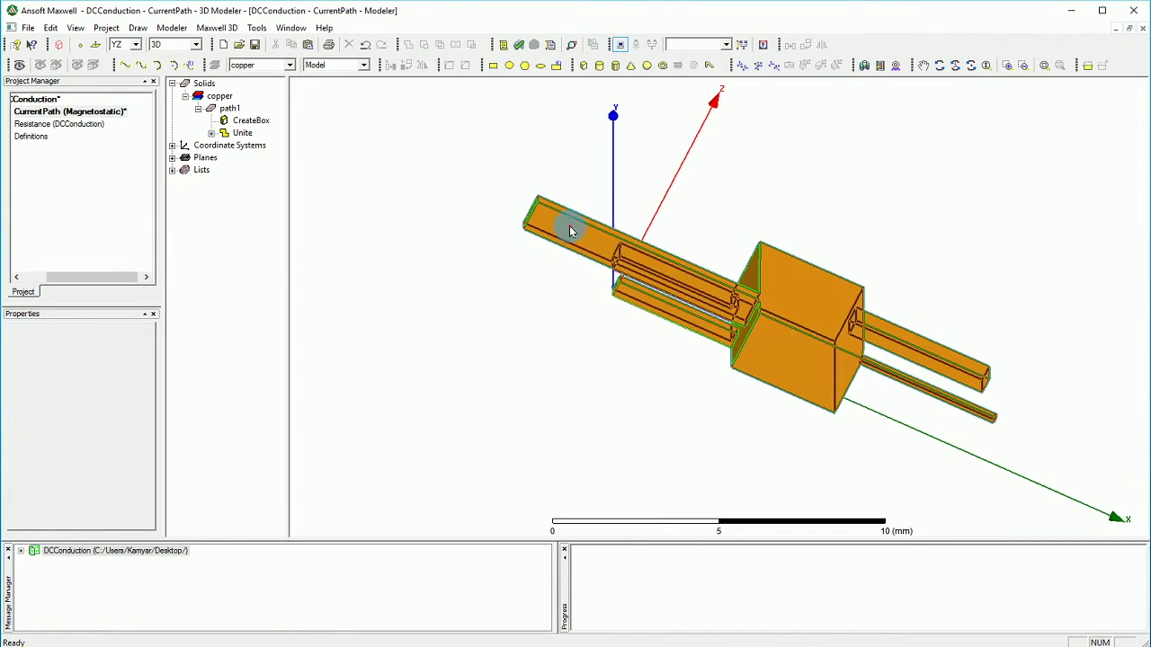
left_click(547, 243)
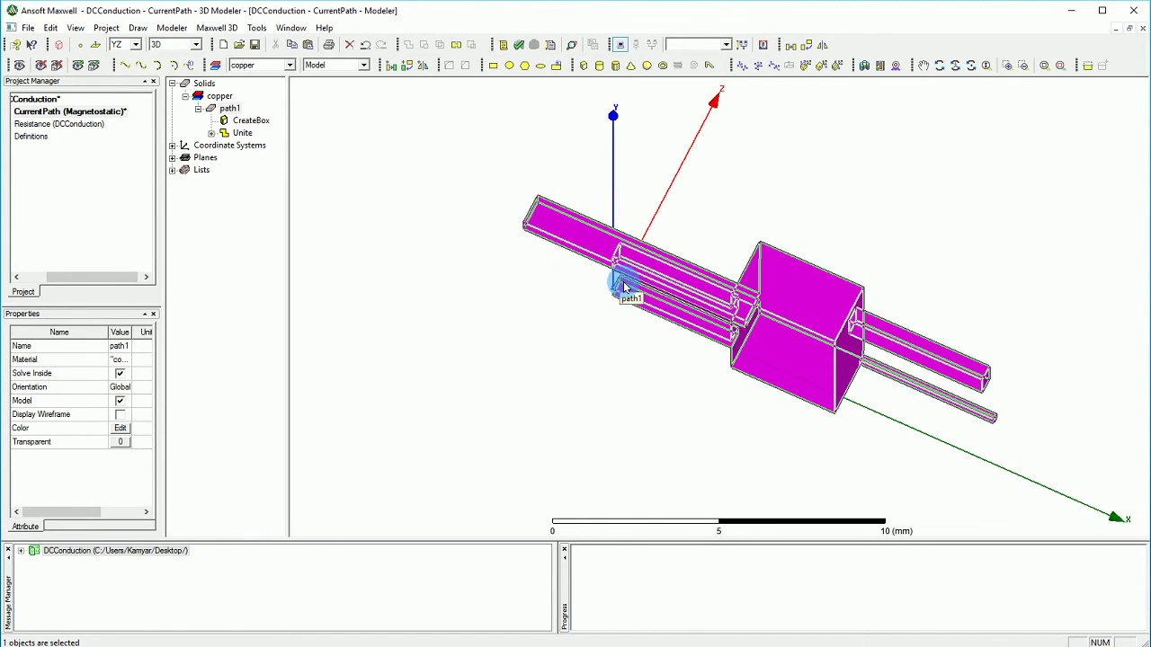
left_click(477, 144)
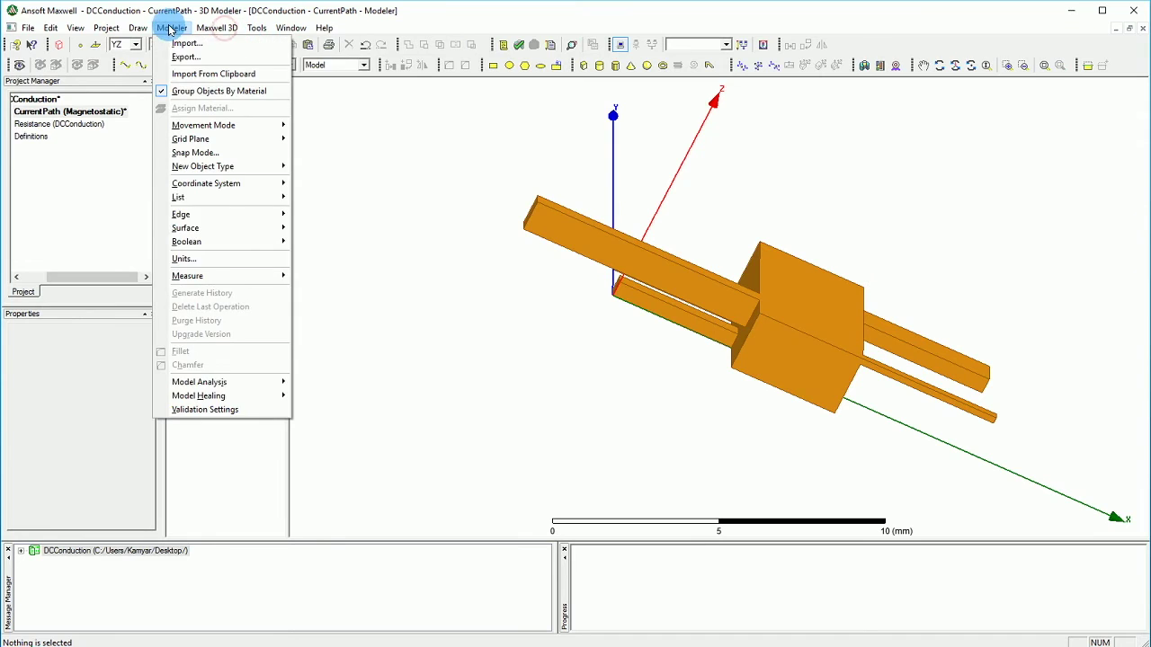
- Measure a point, review path1's Unite history entry, then undo the Unite
mouse_move(219, 275)
left_click(321, 276)
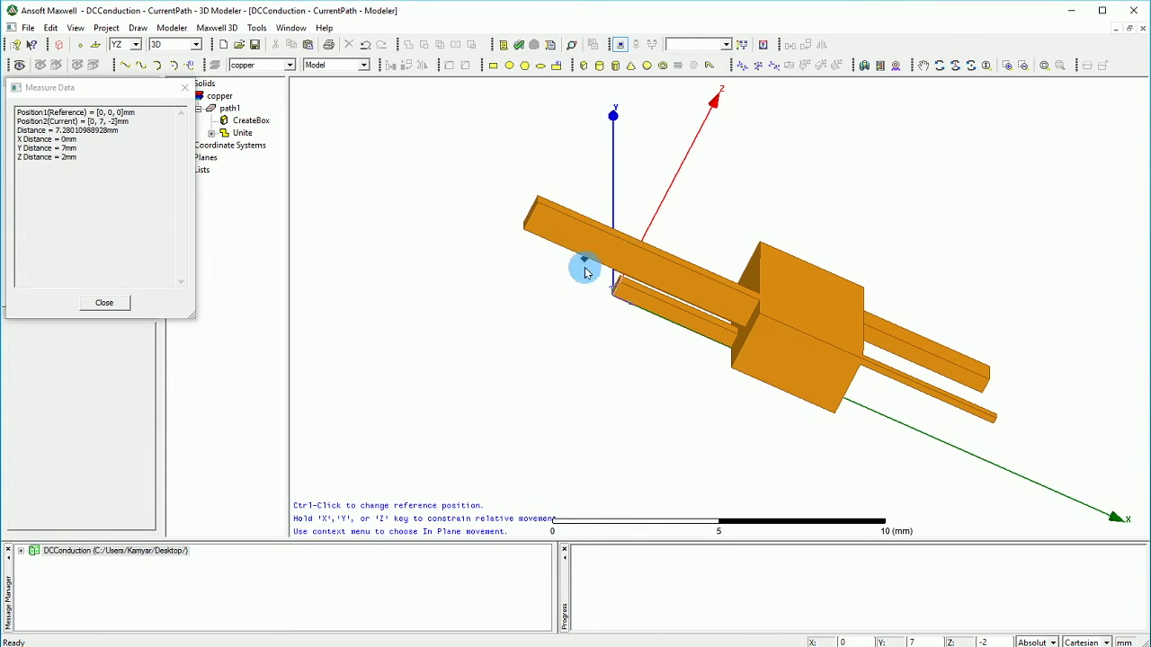
key("Escape")
left_click(544, 200)
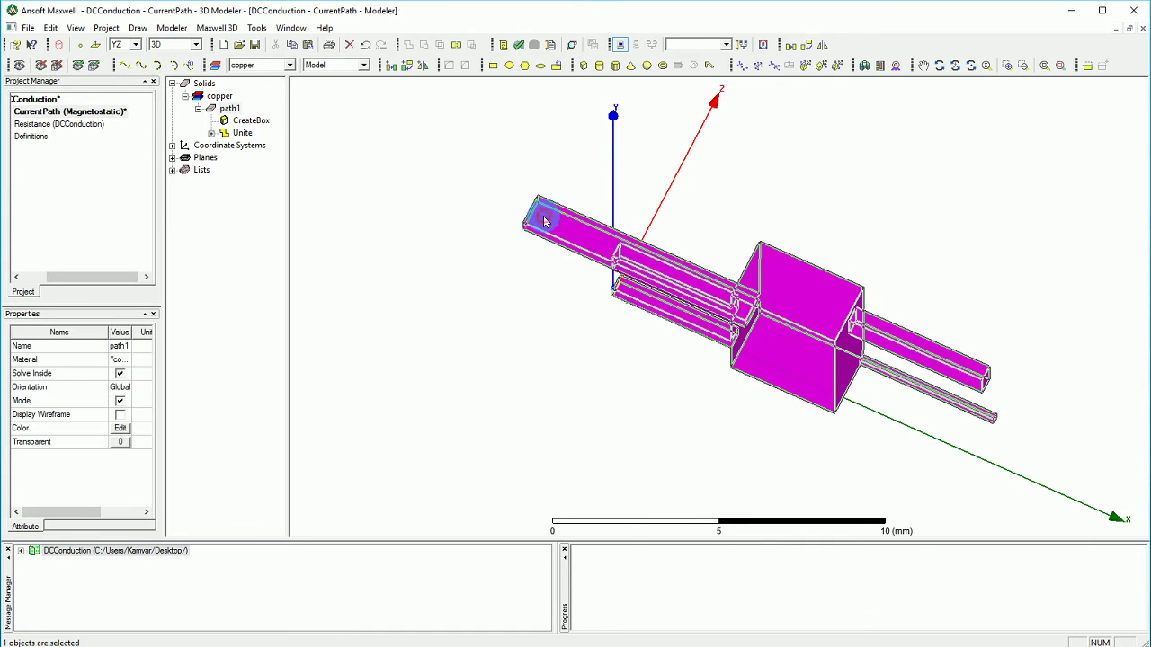
left_click(205, 110)
left_click(198, 133)
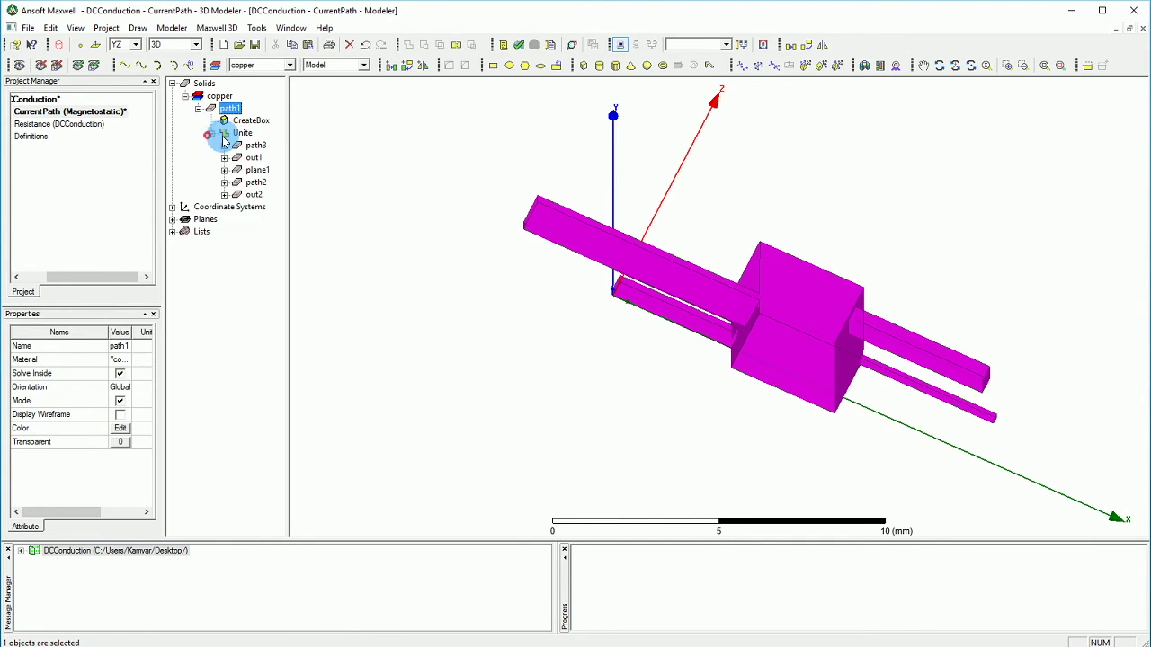
key("ctrl+z")
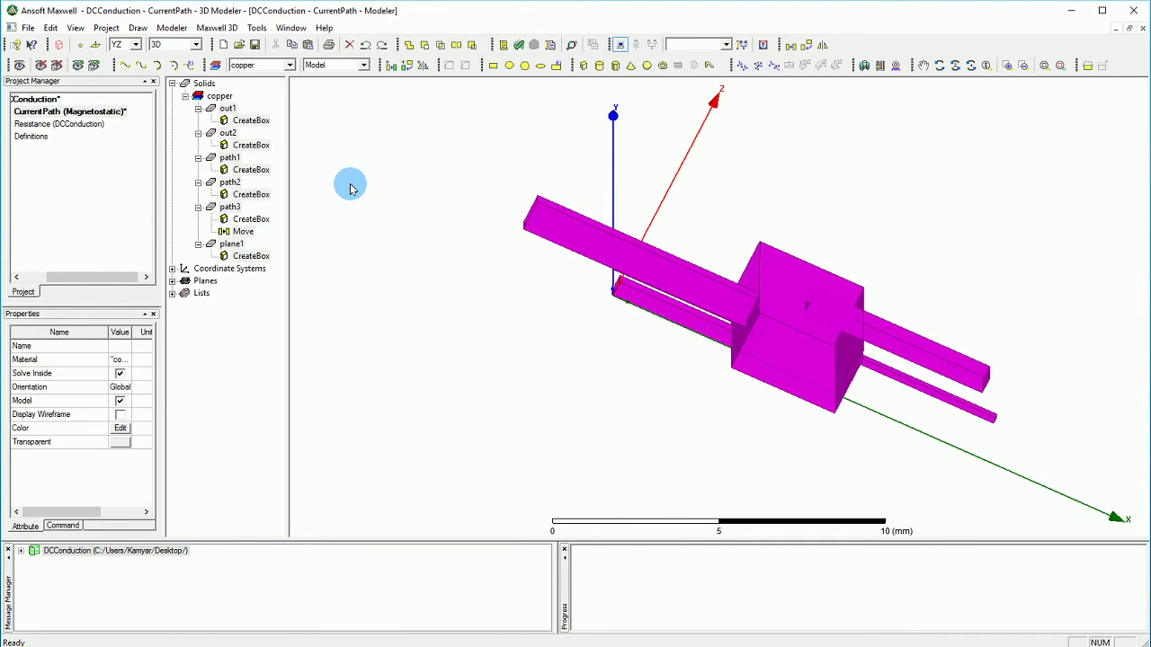
- Show path3's box dimensions and measure the block edge at x = 4
left_click(251, 219)
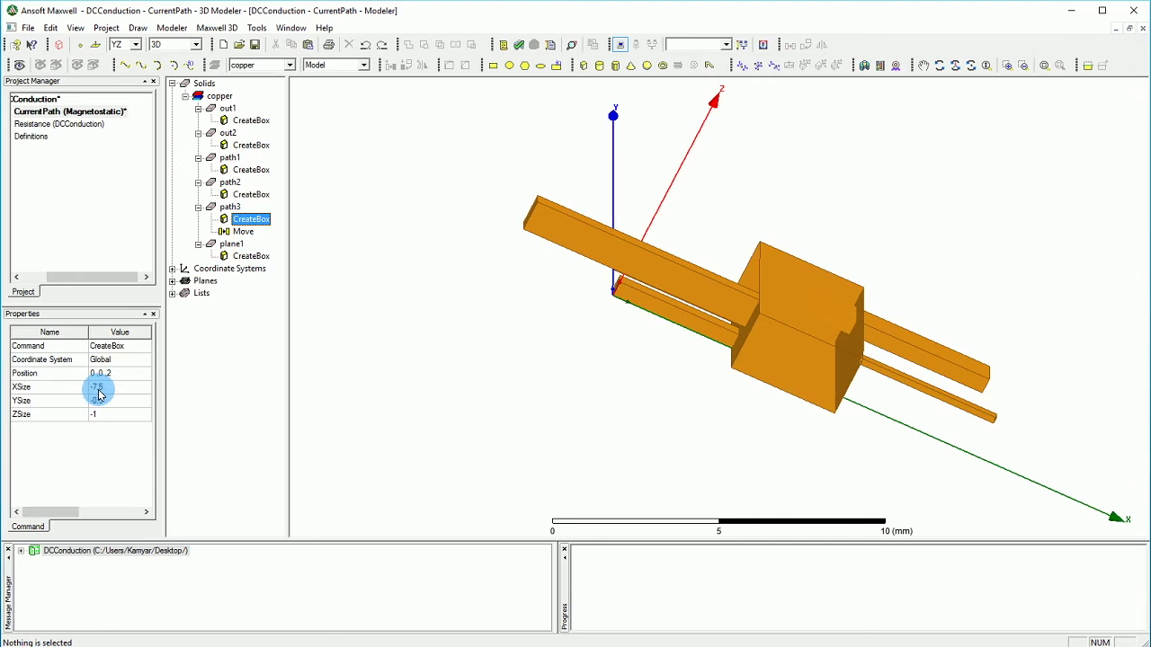
left_click(171, 28)
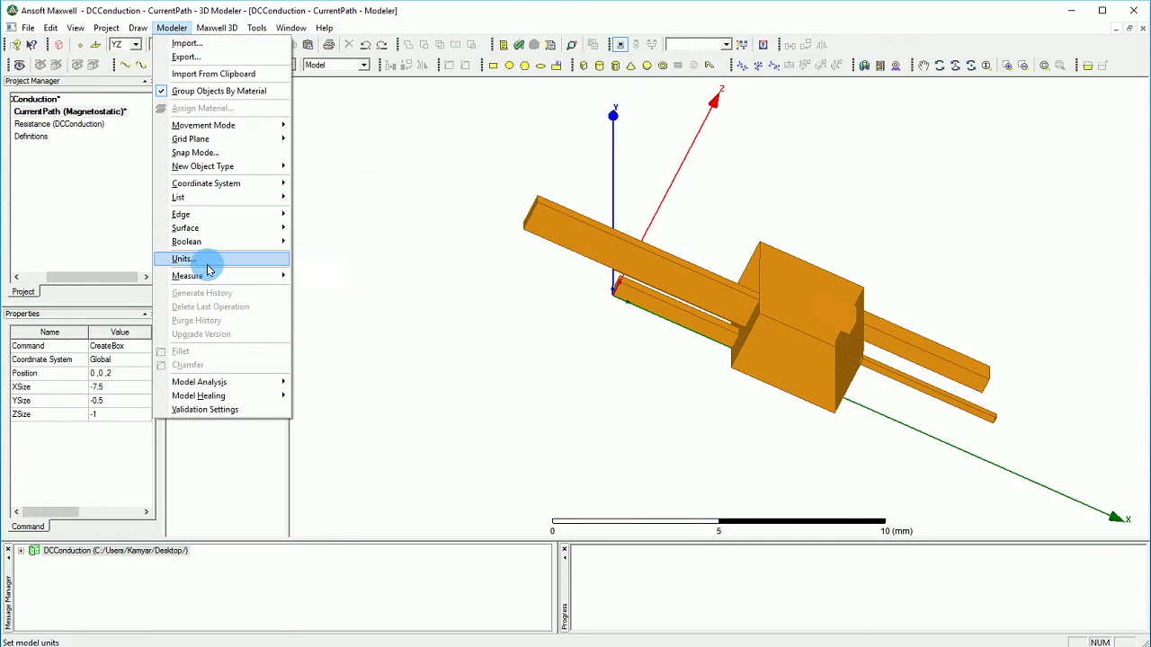
mouse_move(209, 275)
left_click(319, 274)
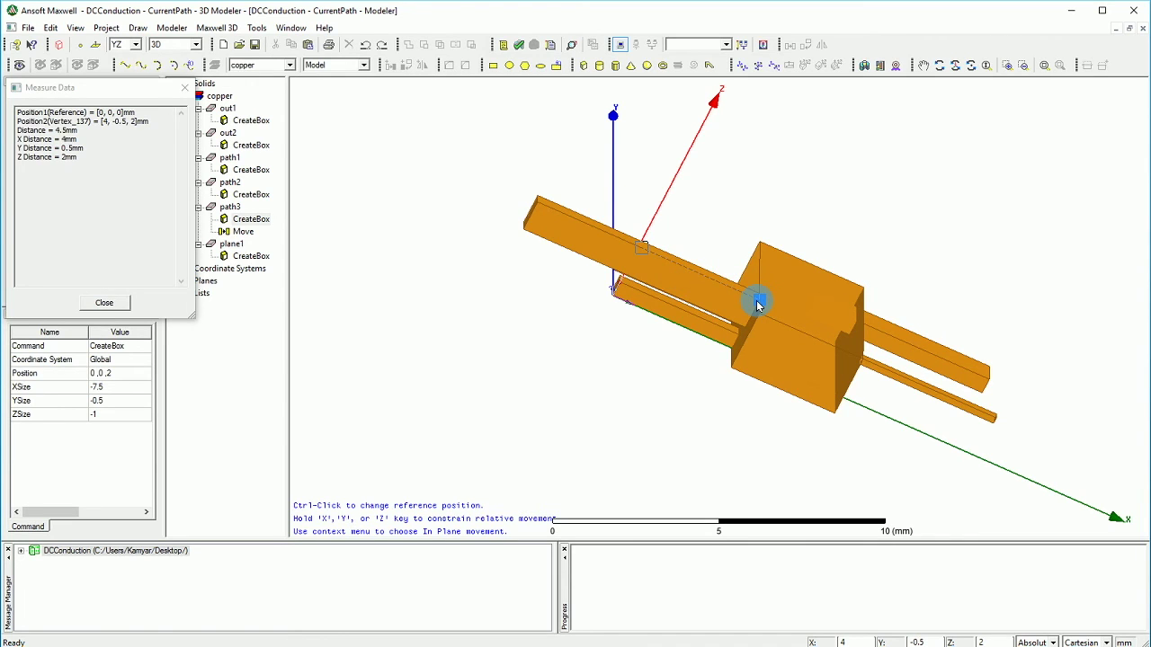
- Change path3's XSize from -7.5 to -4 and close the measurement
double_click(259, 218)
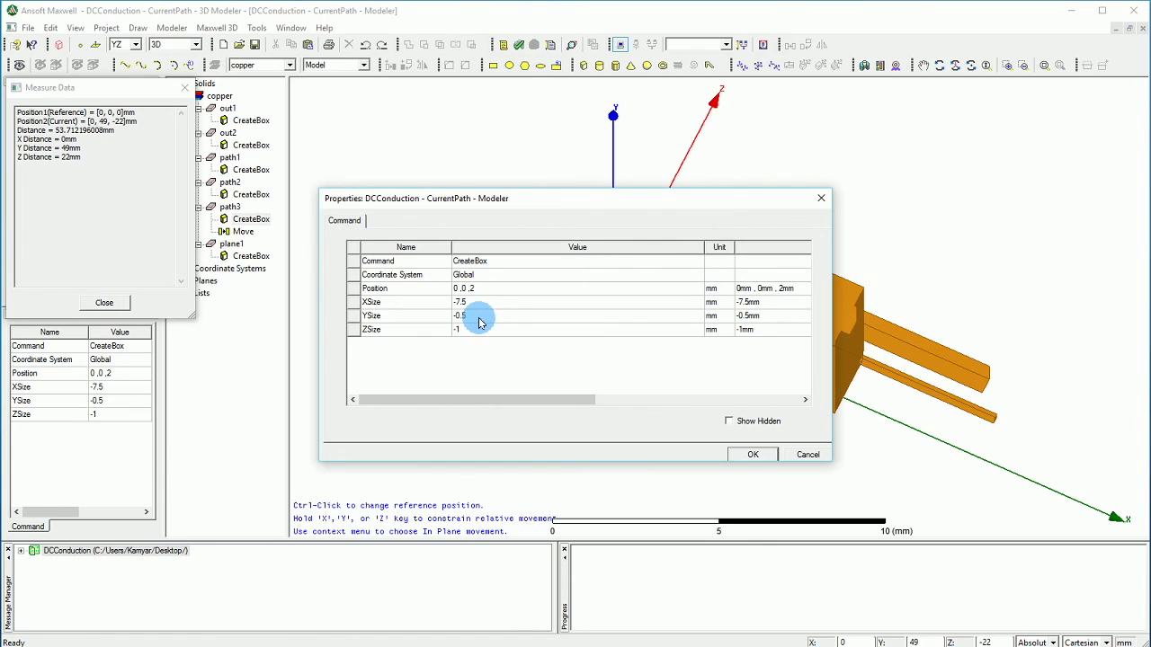
left_click(465, 305)
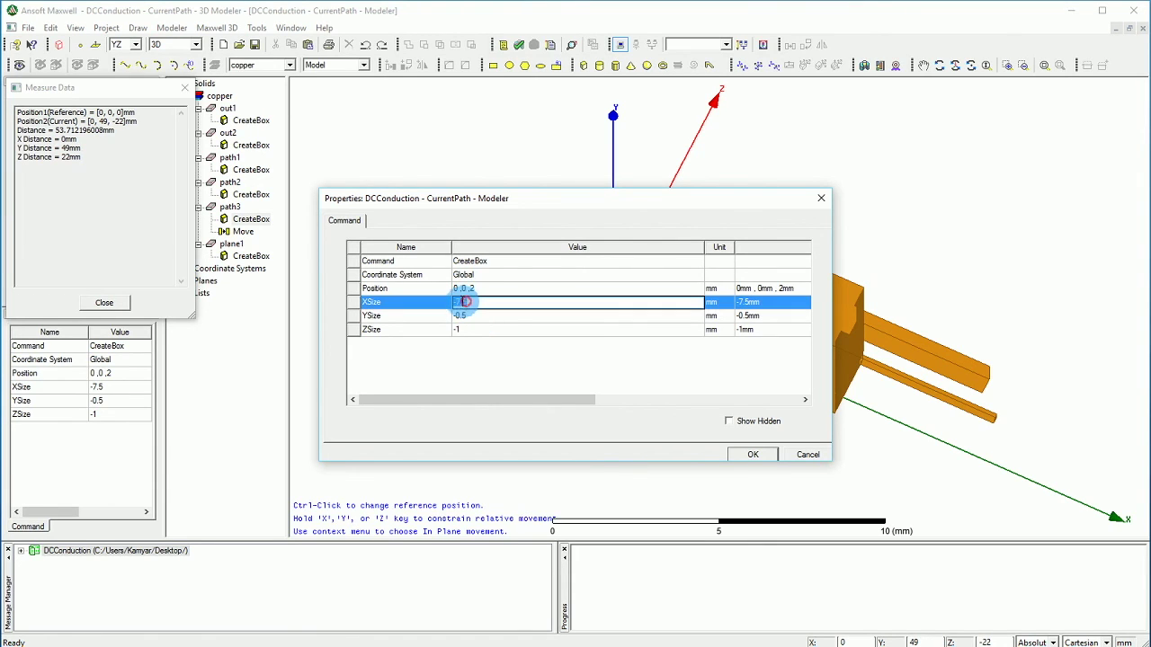
left_click(458, 303)
type("-4")
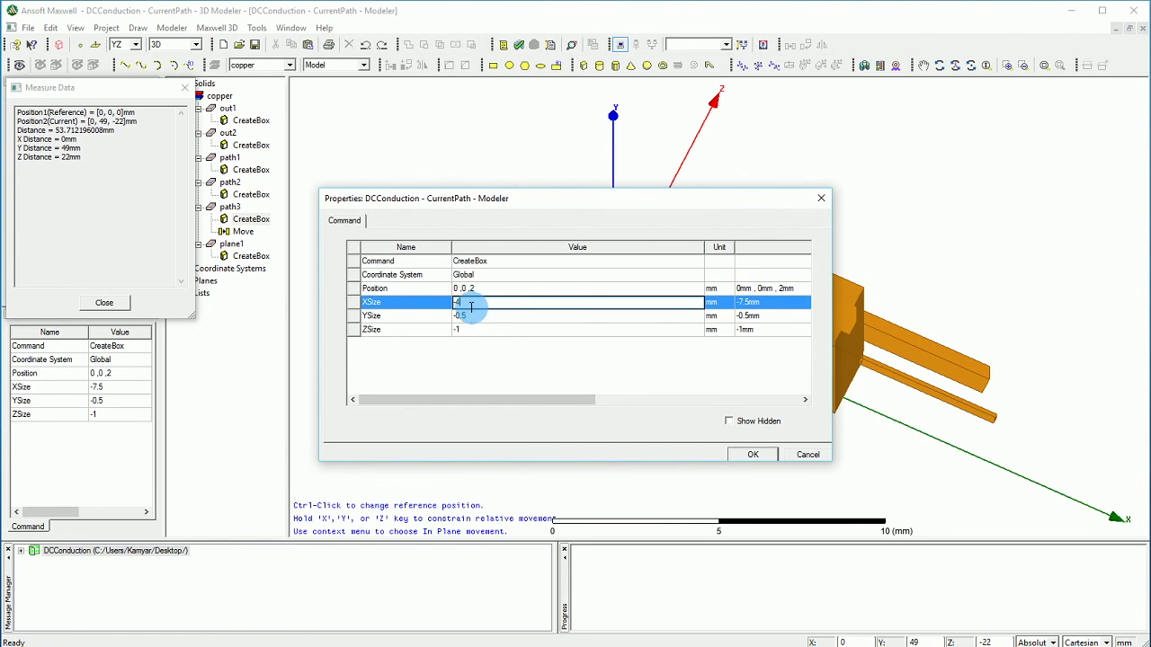
left_click(753, 454)
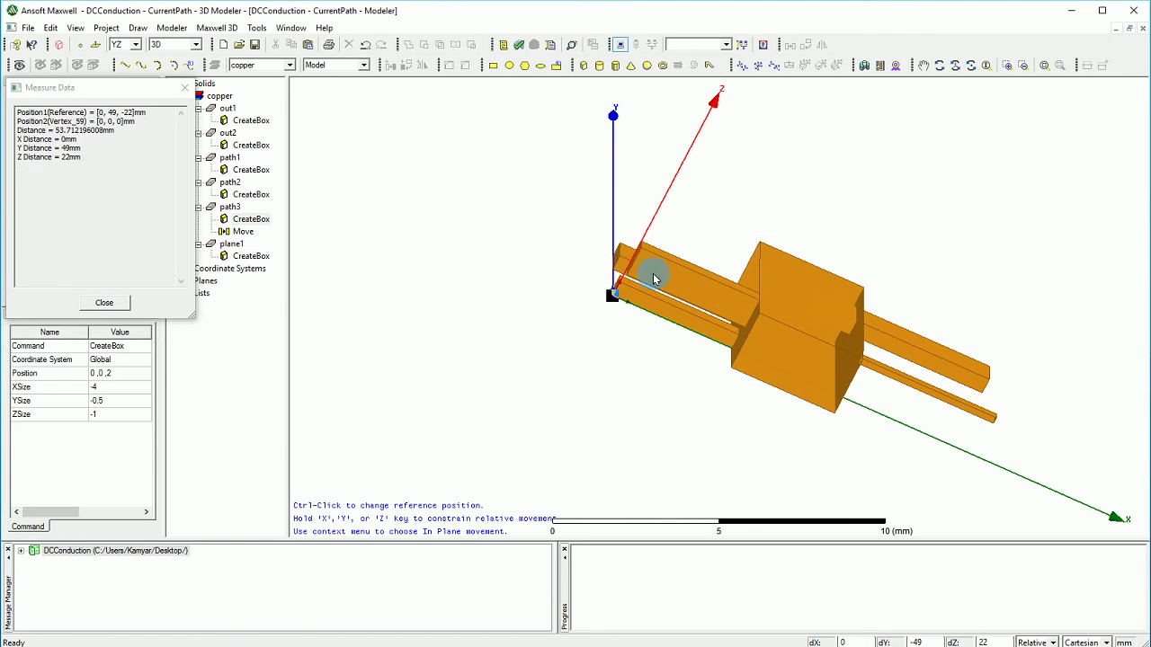
left_click(104, 302)
left_click(391, 295)
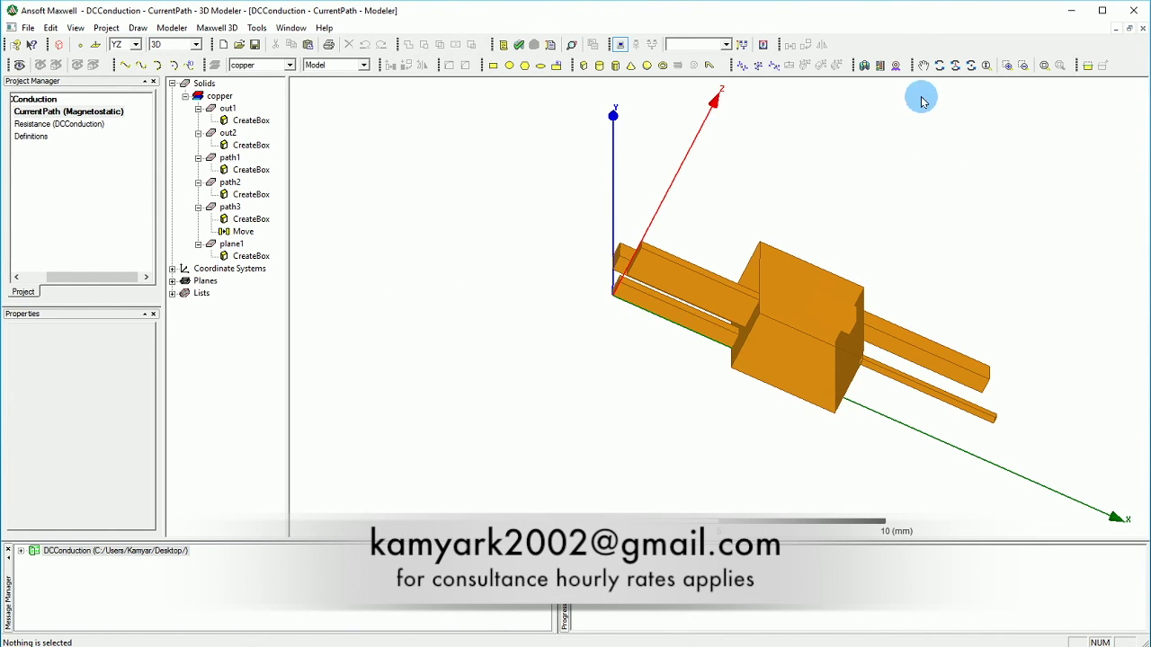
- Orbit the view to look down onto the copper block and its bars
left_click(969, 65)
left_click_drag(790, 271, 653, 237)
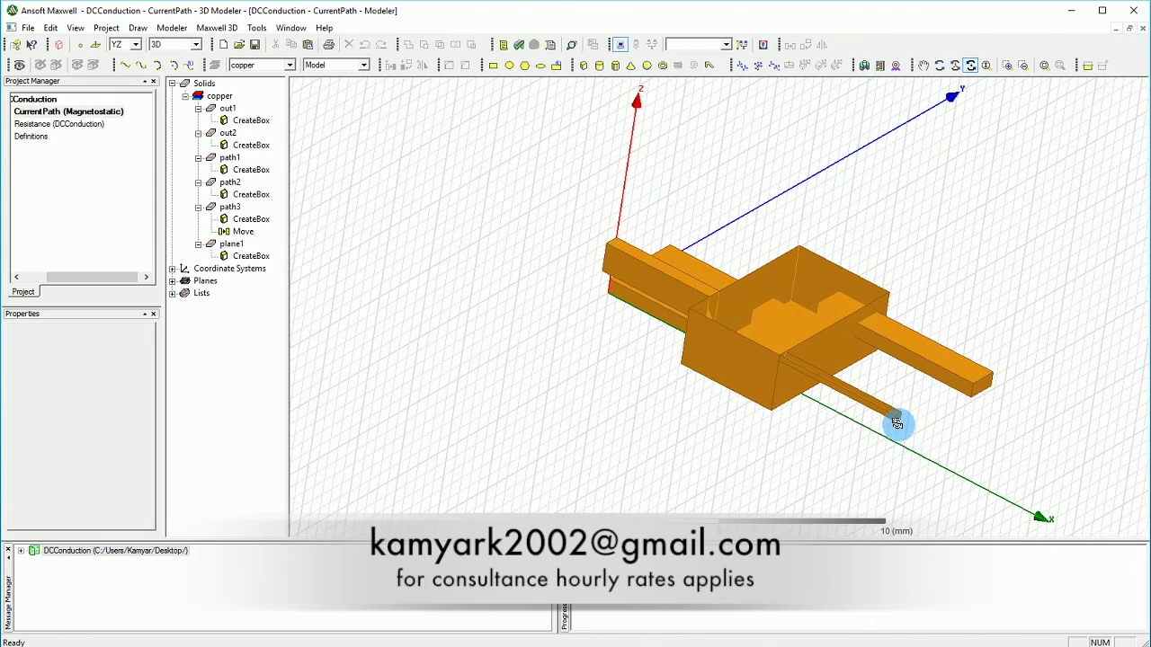